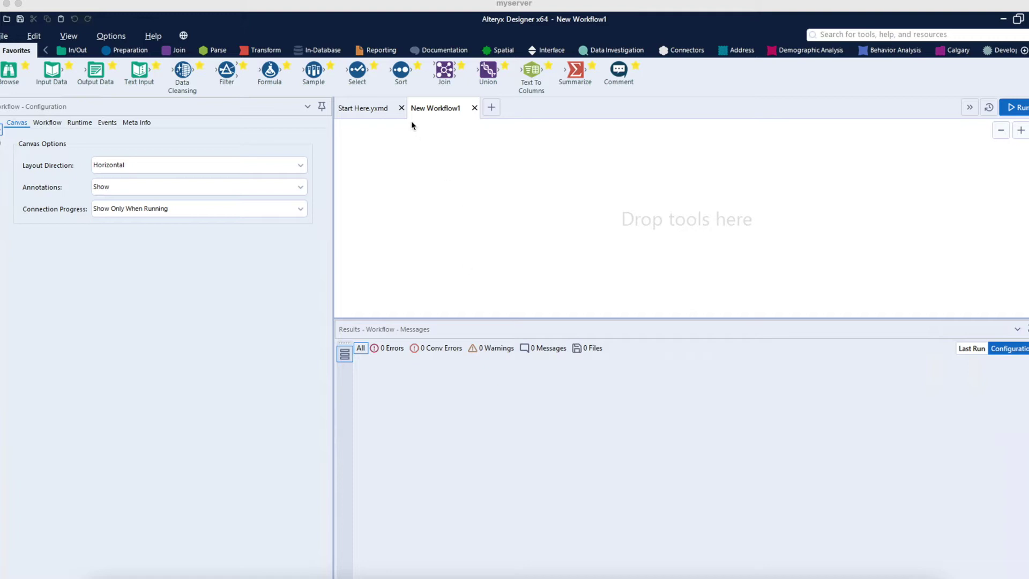
Close the Start Here workflow and place Text Input and Input Data tools on the canvas.
{"action": "left_click", "coordinate": [401, 107]}
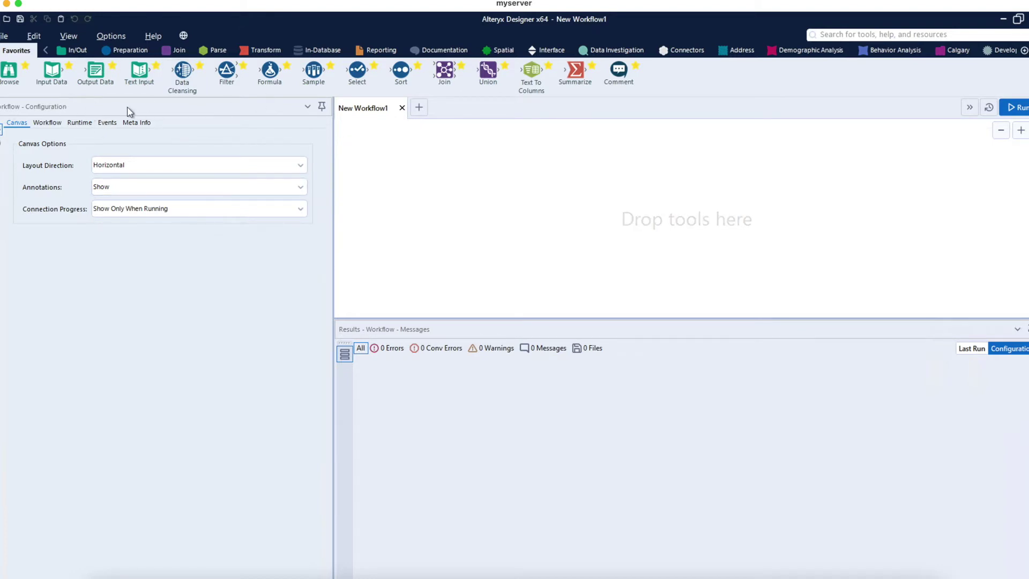
{"action": "left_click_drag", "start_coordinate": [139, 72], "coordinate": [402, 187]}
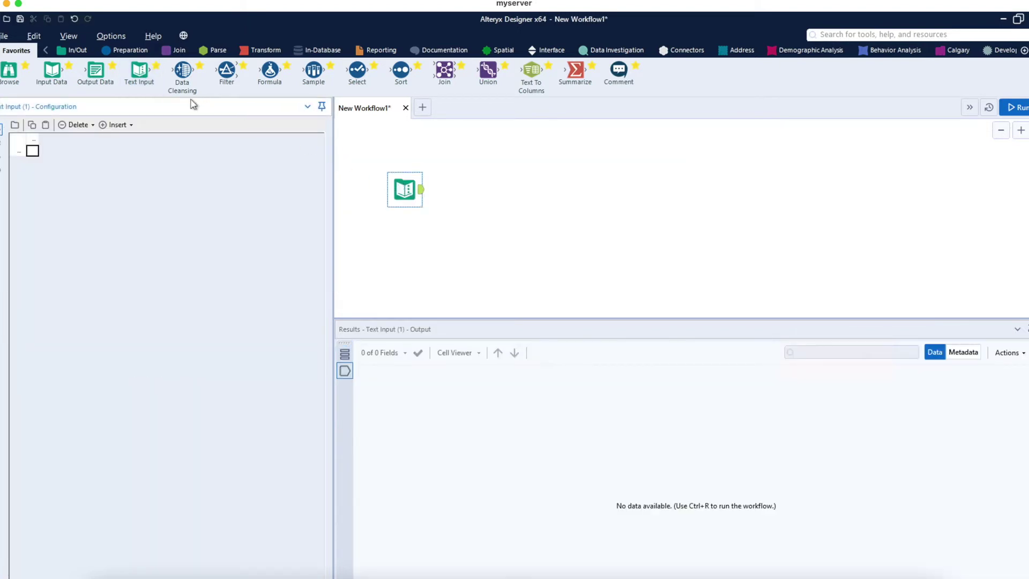
{"action": "left_click", "coordinate": [407, 187]}
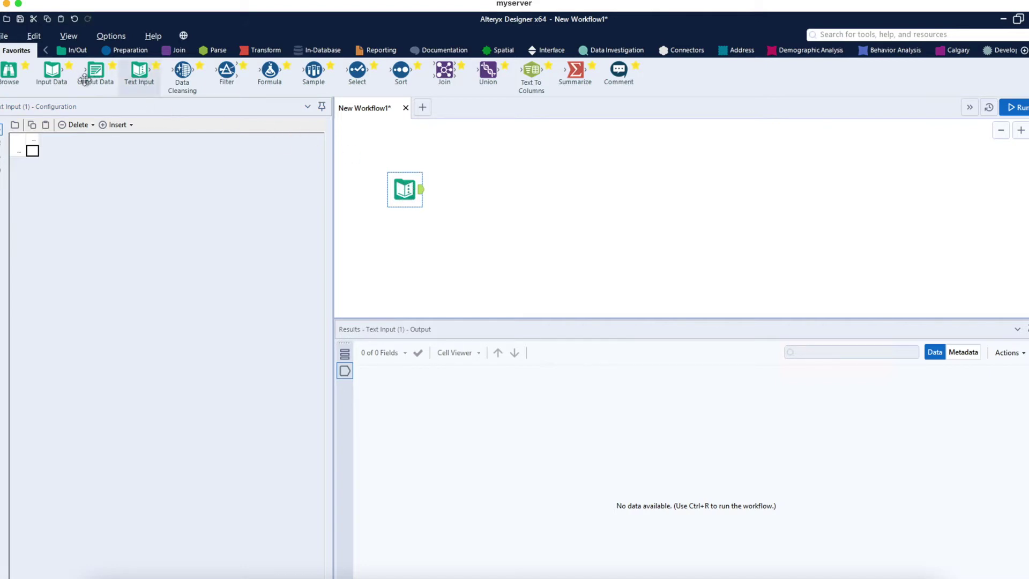
{"action": "left_click_drag", "start_coordinate": [52, 75], "coordinate": [397, 232]}
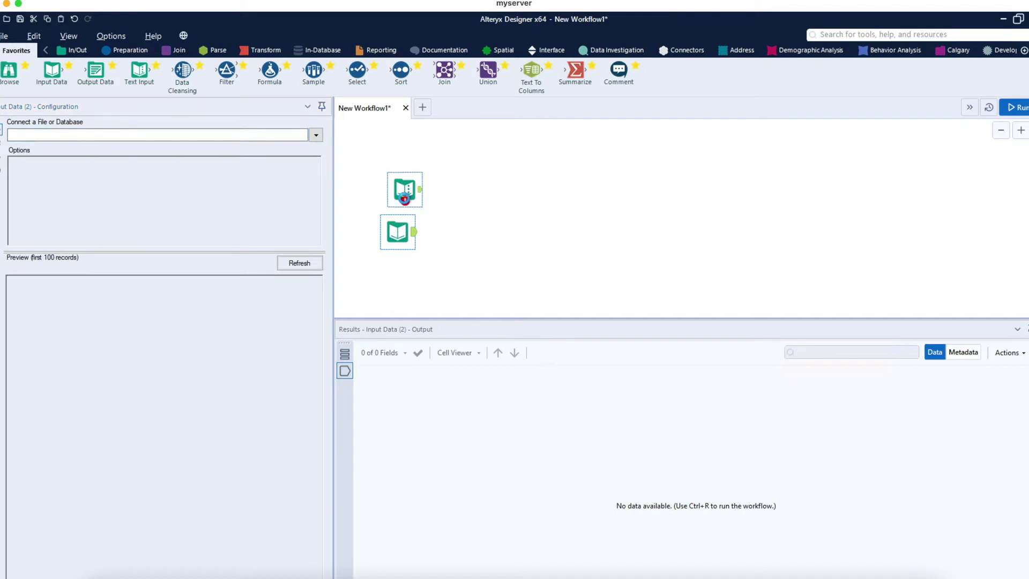
Delete the Text Input tool and move the Input Data tool up into place.
{"action": "left_click", "coordinate": [405, 193]}
{"action": "right_click", "coordinate": [405, 198]}
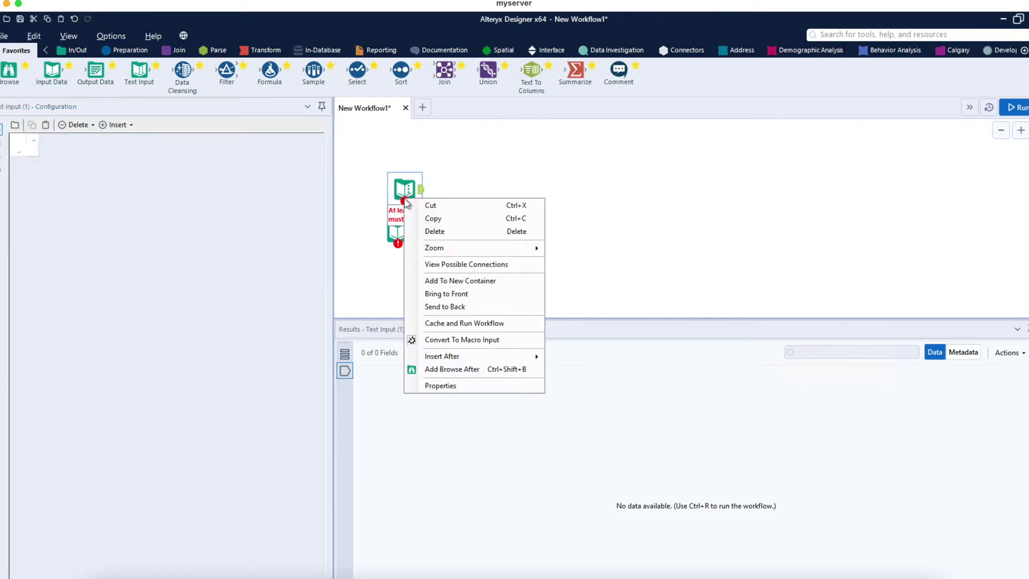
{"action": "left_click", "coordinate": [463, 234]}
{"action": "left_click_drag", "start_coordinate": [397, 232], "coordinate": [400, 189]}
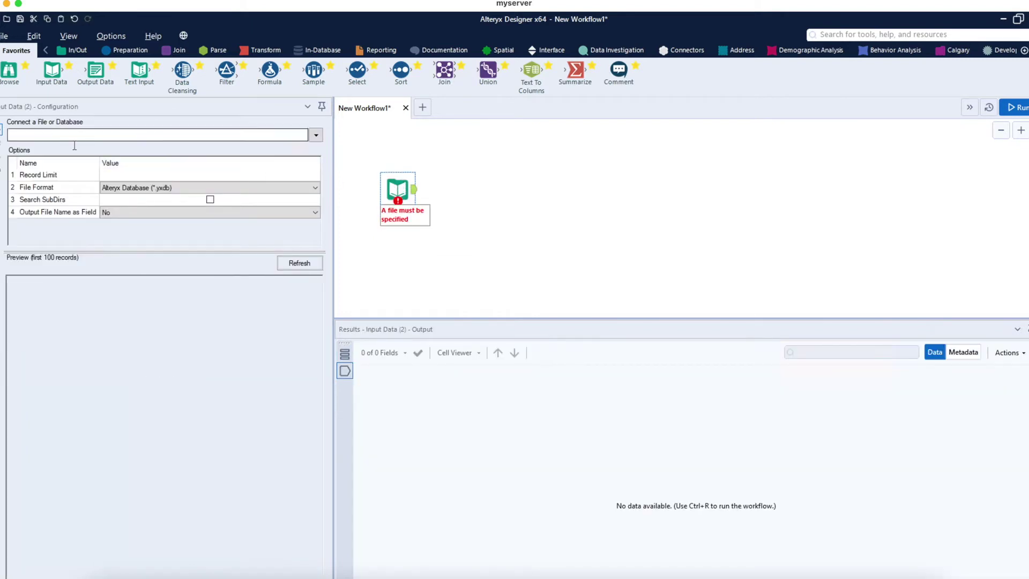
{"action": "left_click", "coordinate": [316, 135]}
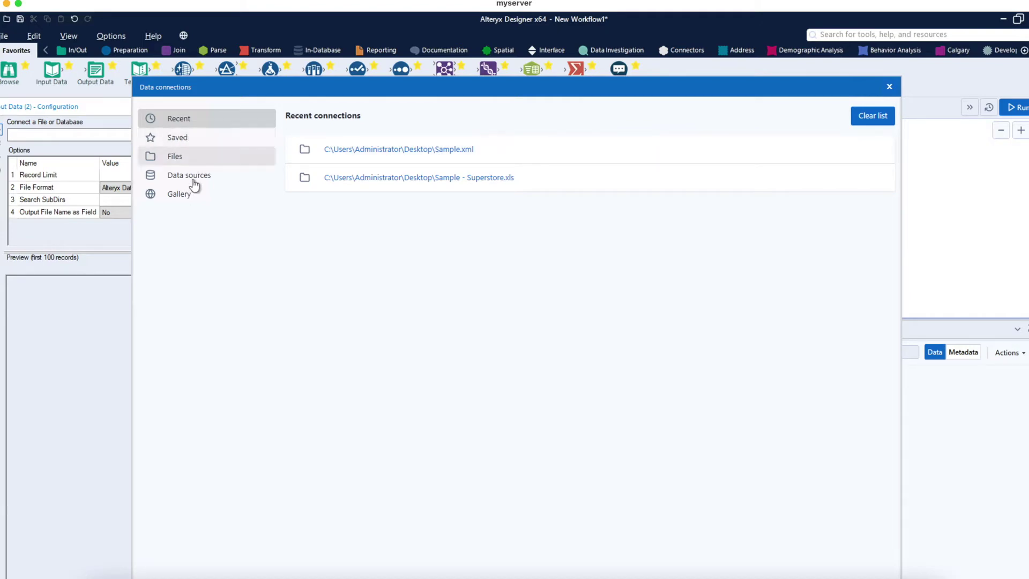
Choose the Sample XML file on the Desktop as the input's data file.
{"action": "left_click", "coordinate": [198, 158]}
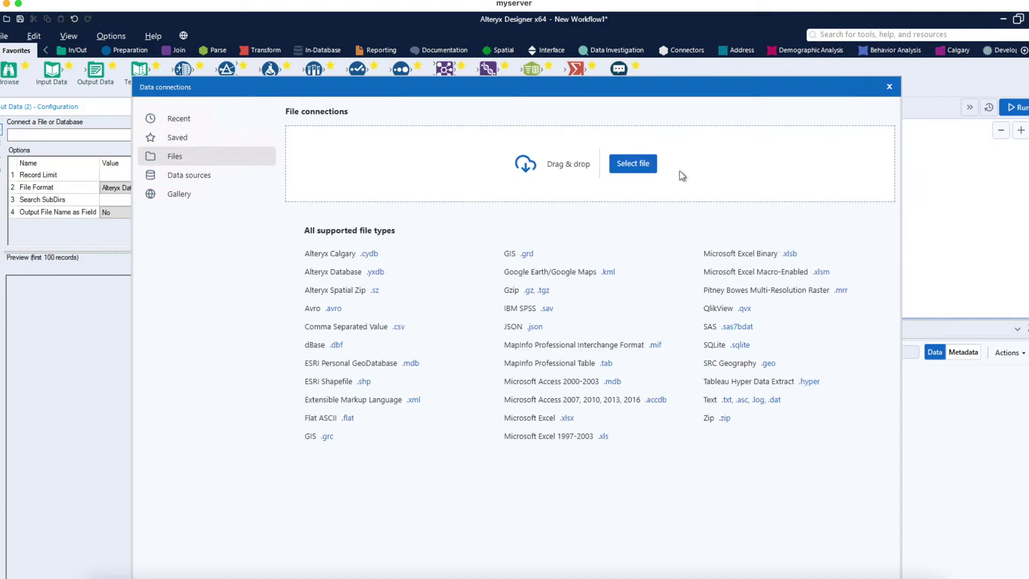
{"action": "left_click", "coordinate": [633, 164]}
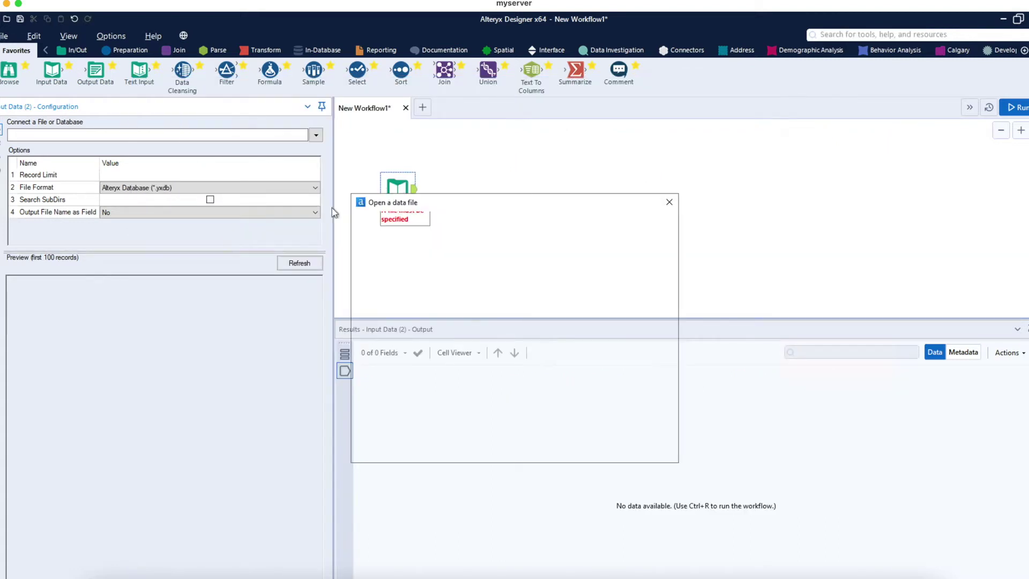
{"action": "left_click", "coordinate": [436, 264]}
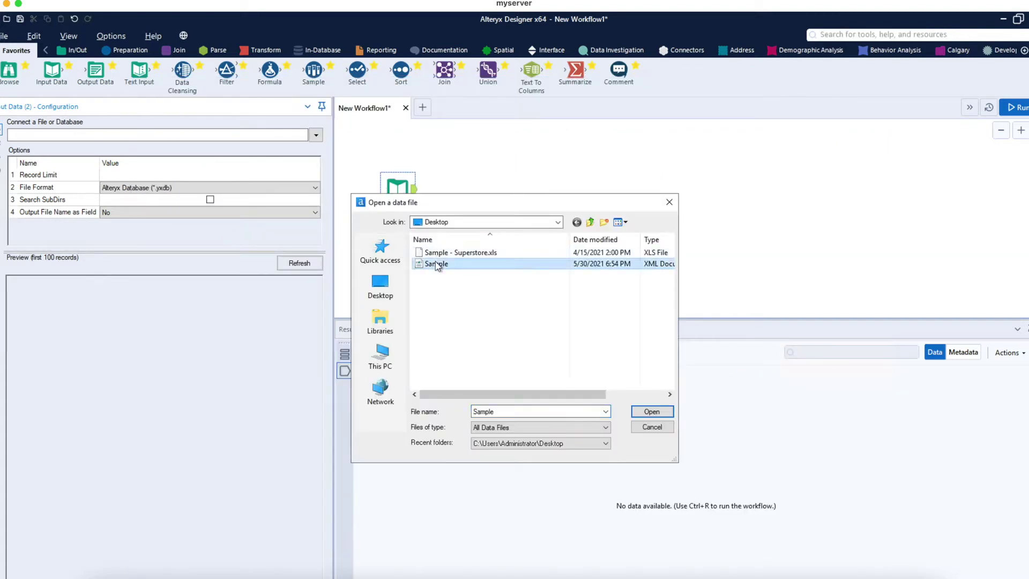
Load Sample.xml, turn off Return Child Values, and refresh the preview.
{"action": "left_click", "coordinate": [652, 411]}
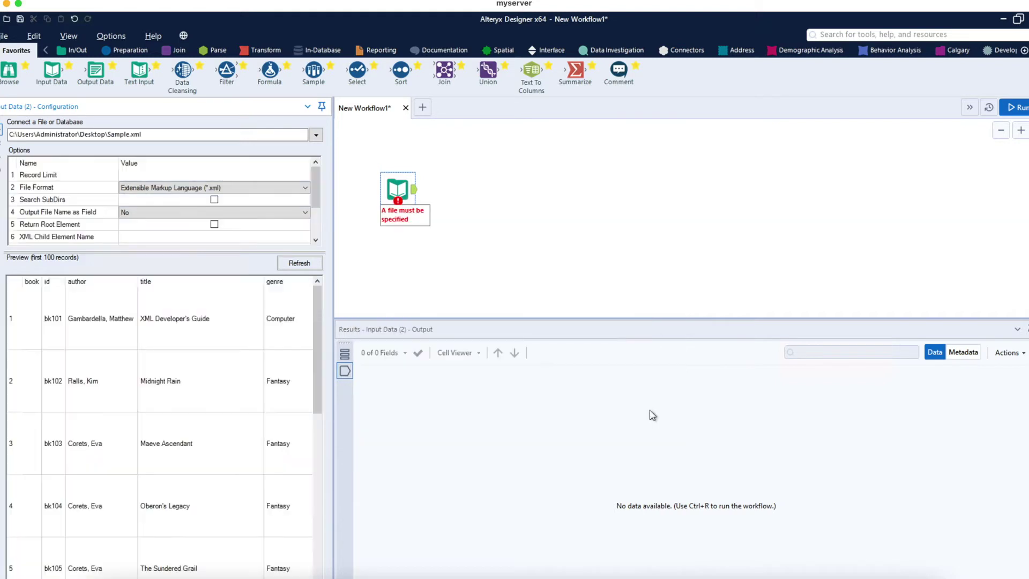
{"action": "left_click", "coordinate": [320, 234]}
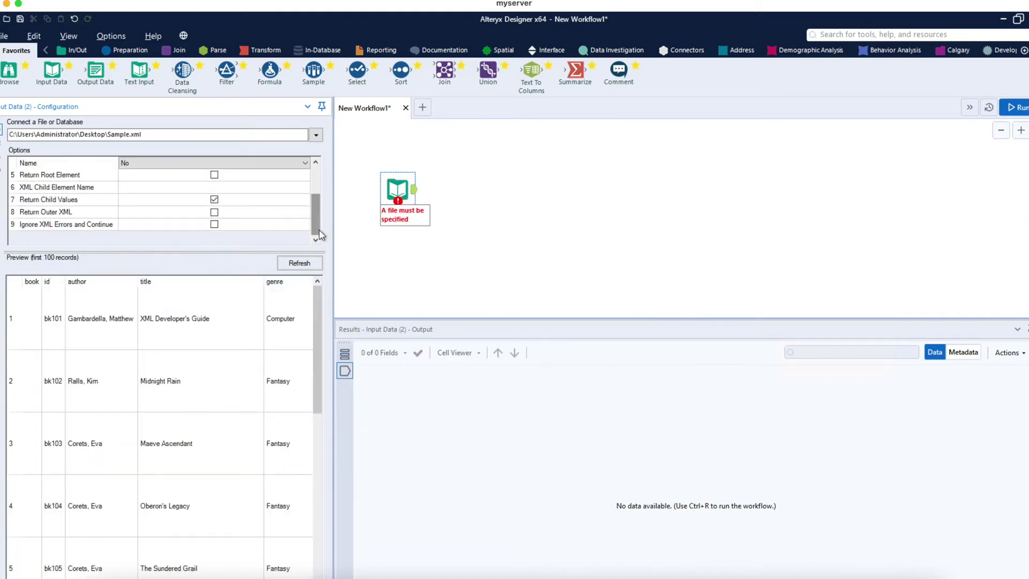
{"action": "left_click", "coordinate": [214, 200]}
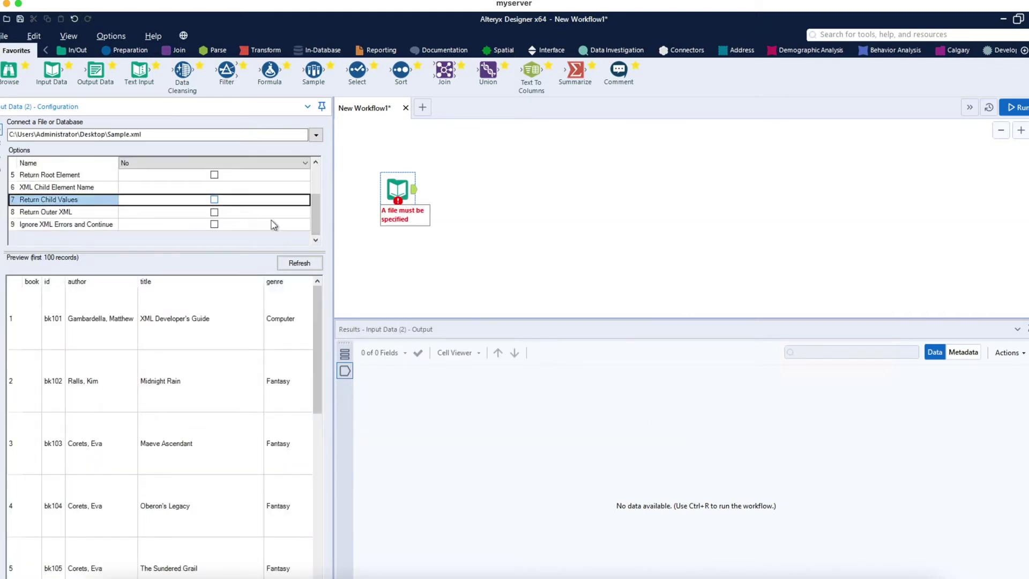
{"action": "left_click", "coordinate": [298, 263]}
Enable Return Outer XML and refresh so the preview lists book ids bk101–bk105.
{"action": "scroll", "coordinate": [316, 192], "scroll_direction": "up", "scroll_amount": 1}
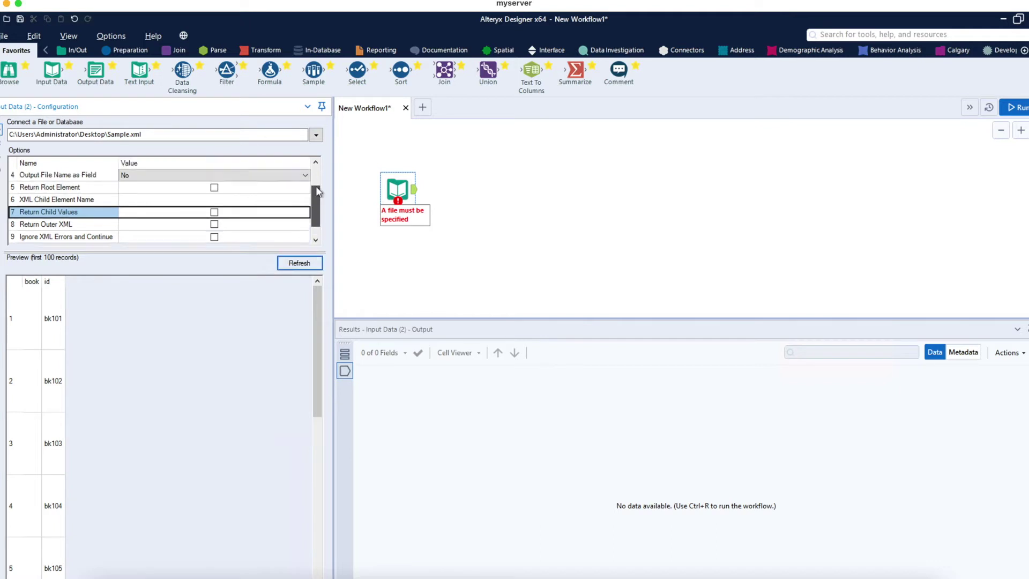
{"action": "scroll", "coordinate": [317, 187], "scroll_direction": "up", "scroll_amount": 3}
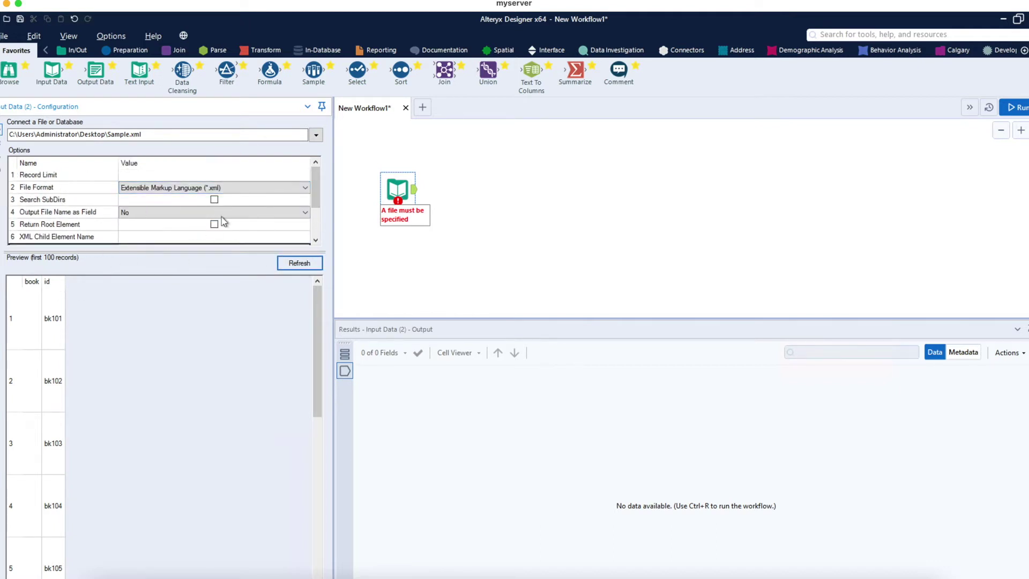
{"action": "scroll", "coordinate": [315, 236], "scroll_direction": "down", "scroll_amount": 2}
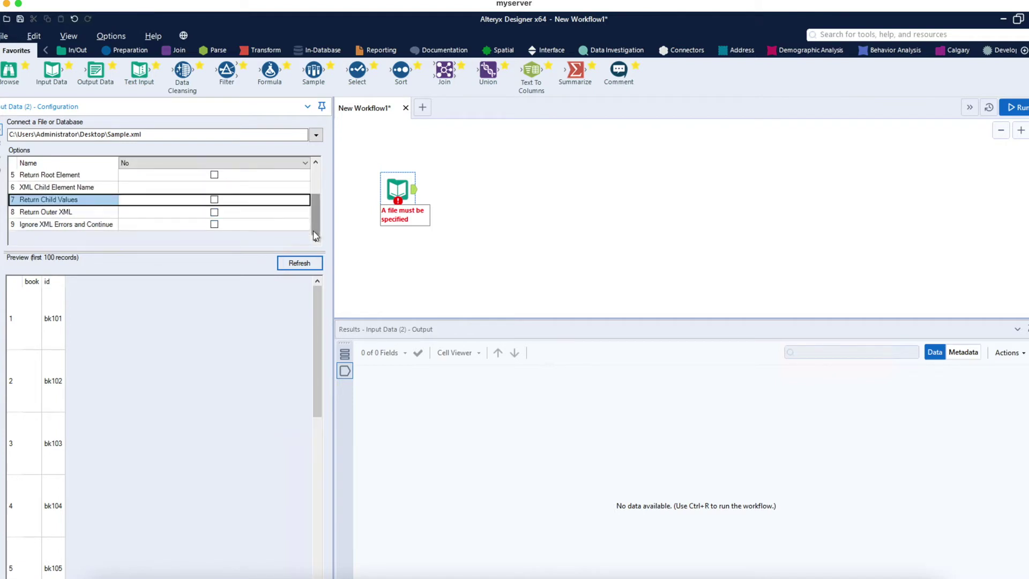
{"action": "left_click", "coordinate": [216, 213]}
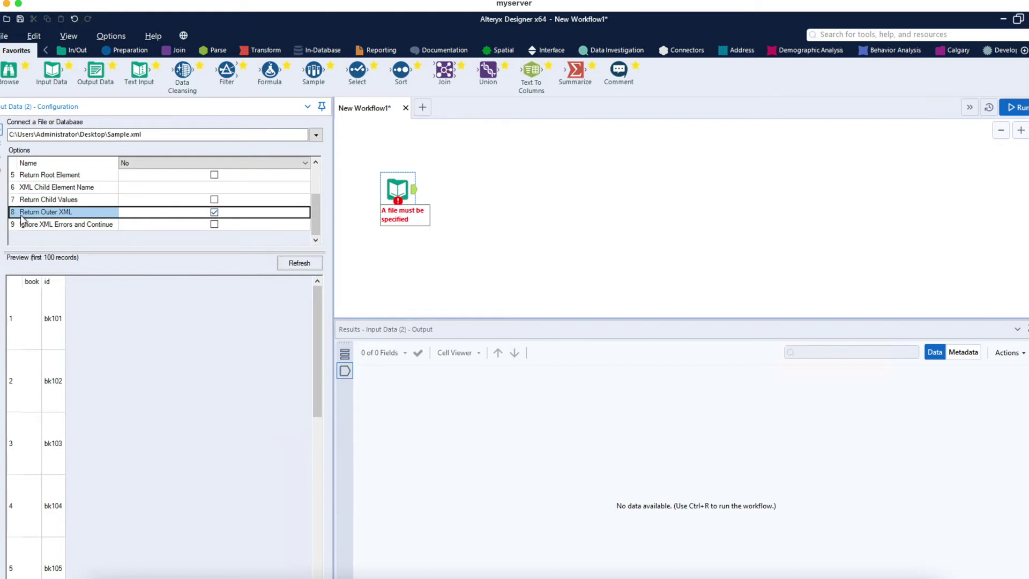
{"action": "left_click", "coordinate": [298, 264]}
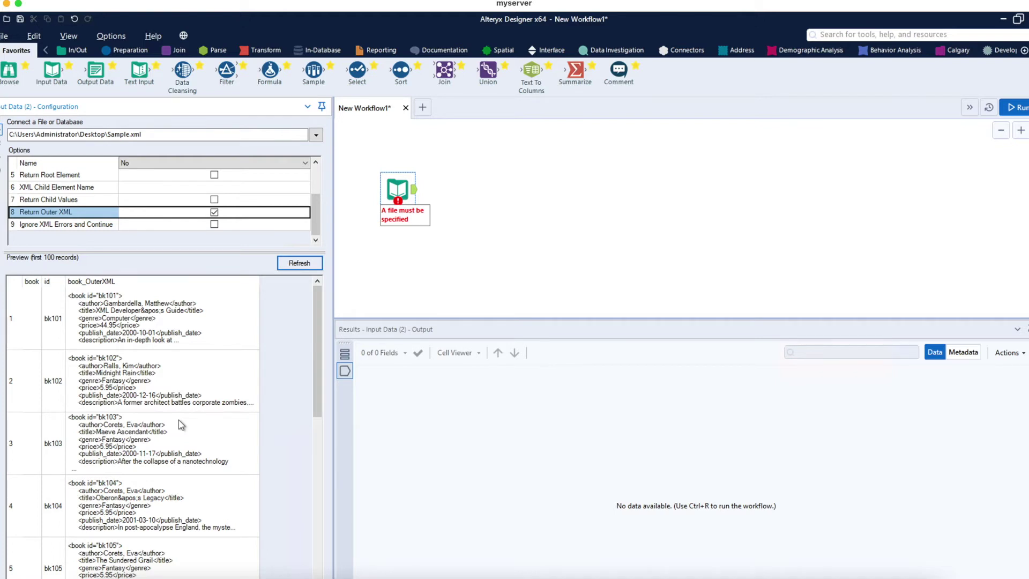
Switch the tool palette to the Parse tools.
{"action": "left_click", "coordinate": [216, 54]}
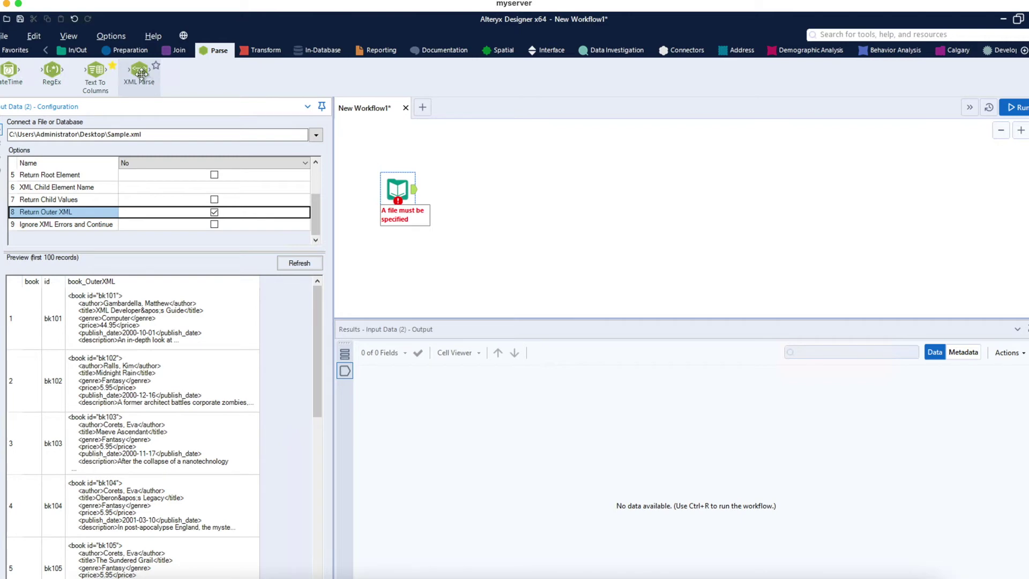
Add an XML Parse tool after the Sample.xml input and bring up its help page.
{"action": "left_click_drag", "start_coordinate": [140, 73], "coordinate": [462, 189]}
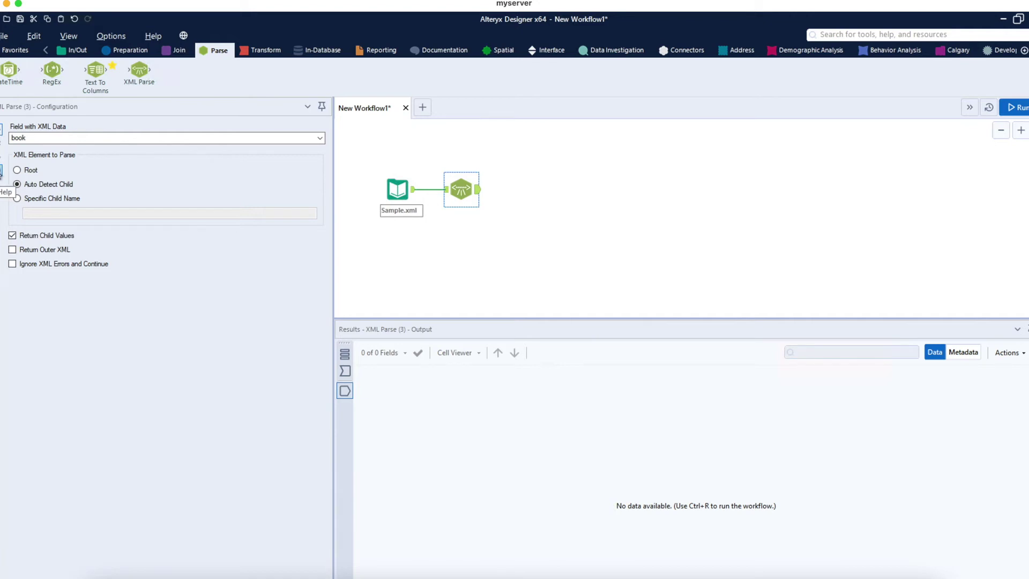
{"action": "left_click", "coordinate": [399, 193], "text": "ctrl"}
{"action": "left_click", "coordinate": [470, 164]}
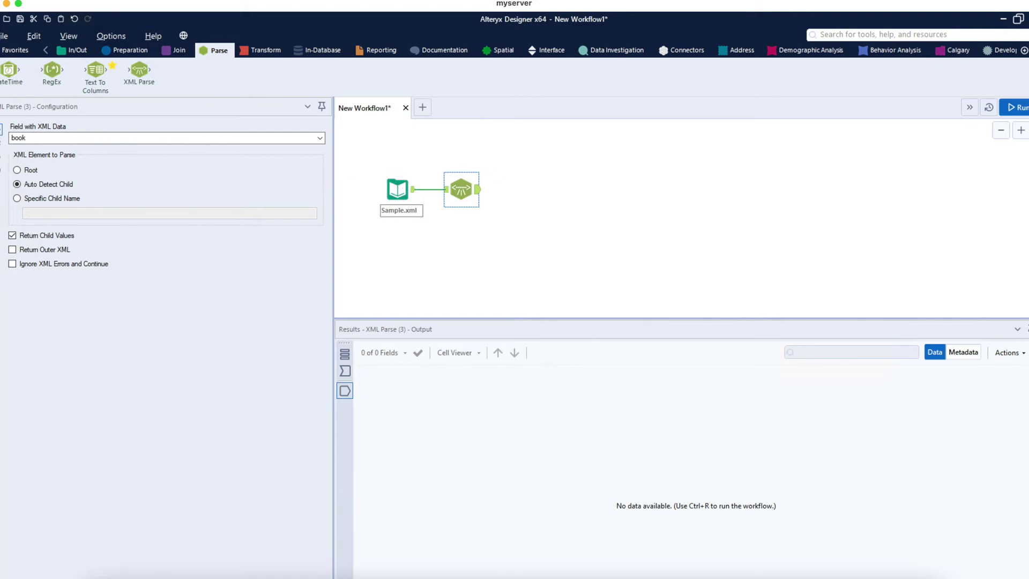
{"action": "left_click", "coordinate": [1, 181]}
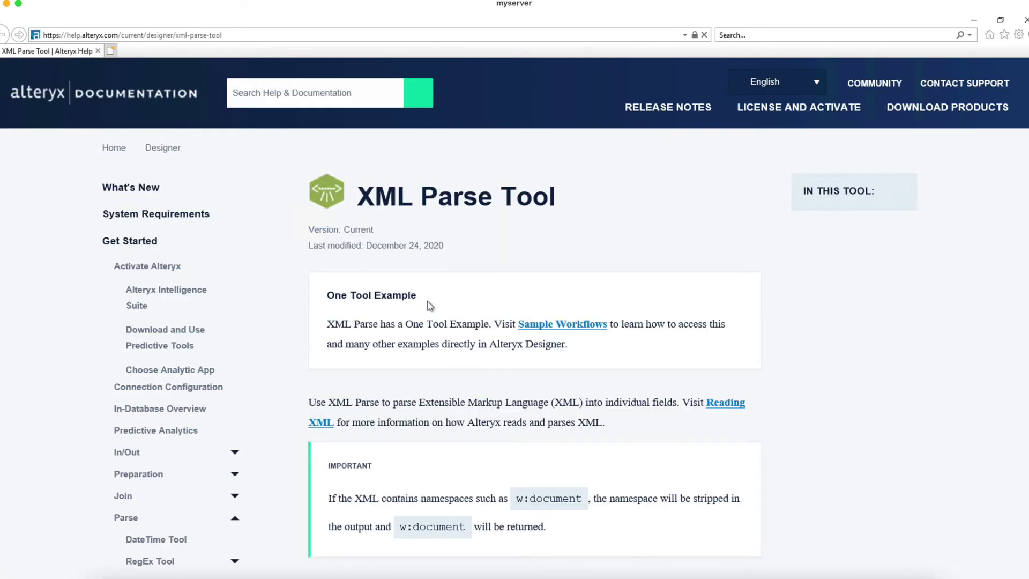
Read the XML Parse Tool help page full screen, then return to Designer.
{"action": "key", "text": "F11"}
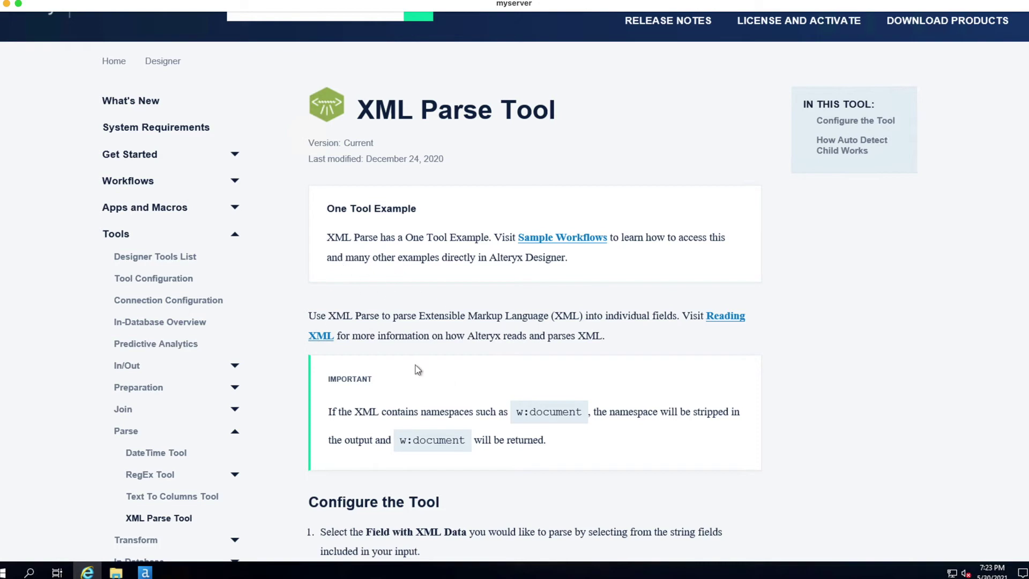
{"action": "left_click", "coordinate": [145, 572]}
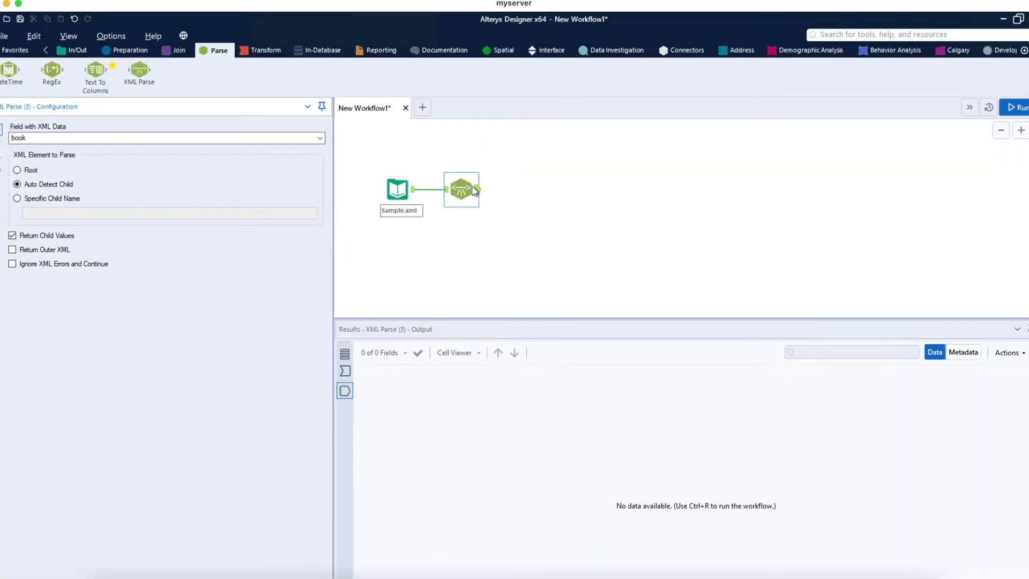
Set XML Parse to start from the Root element and parse the book_OuterXML field.
{"action": "left_click", "coordinate": [19, 171]}
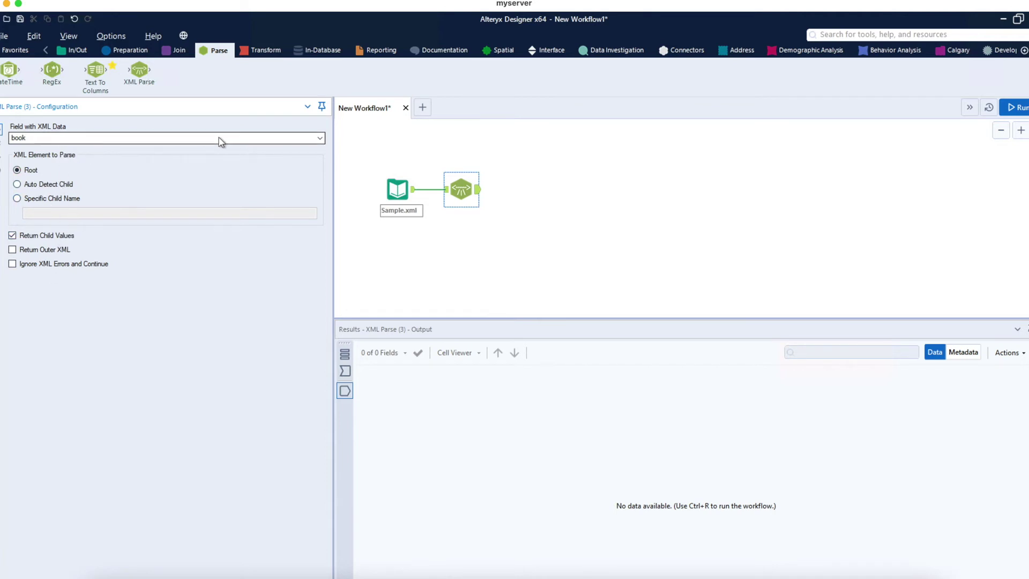
{"action": "left_click", "coordinate": [320, 138]}
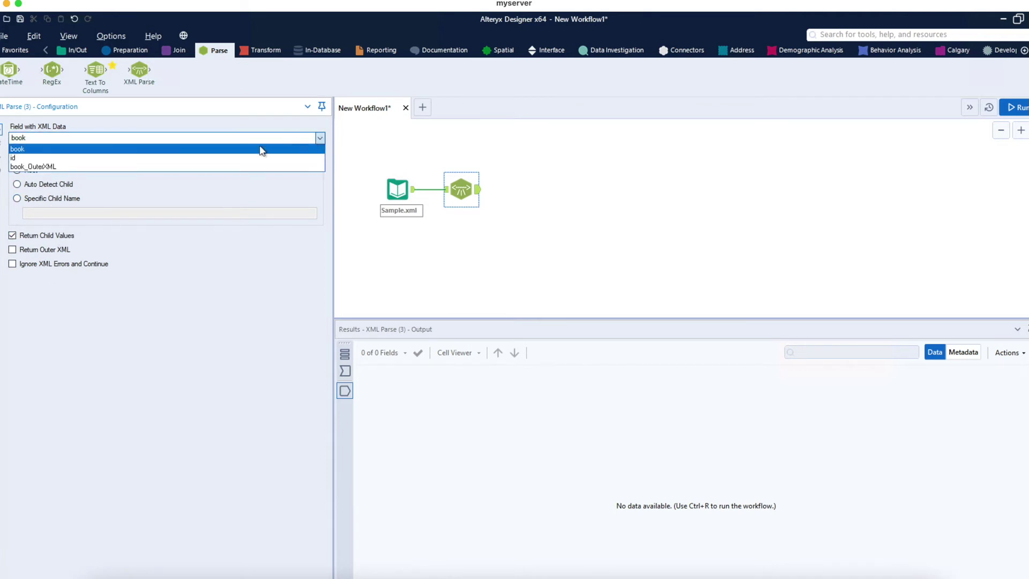
{"action": "left_click", "coordinate": [94, 167]}
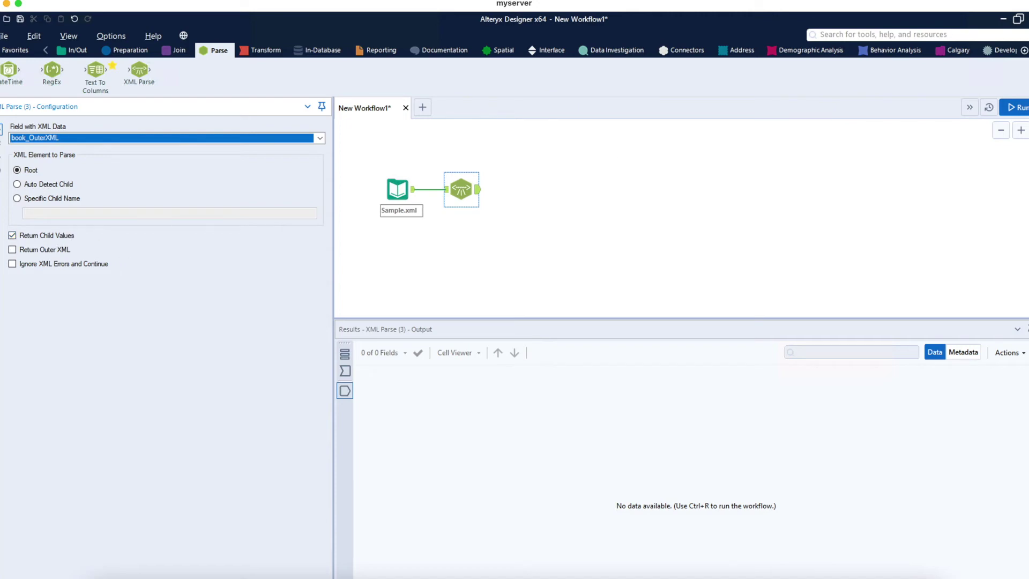
Add a Browse tool after XML Parse, run the workflow, and view the parsed records.
{"action": "left_click", "coordinate": [16, 50]}
{"action": "left_click_drag", "start_coordinate": [9, 70], "coordinate": [484, 197]}
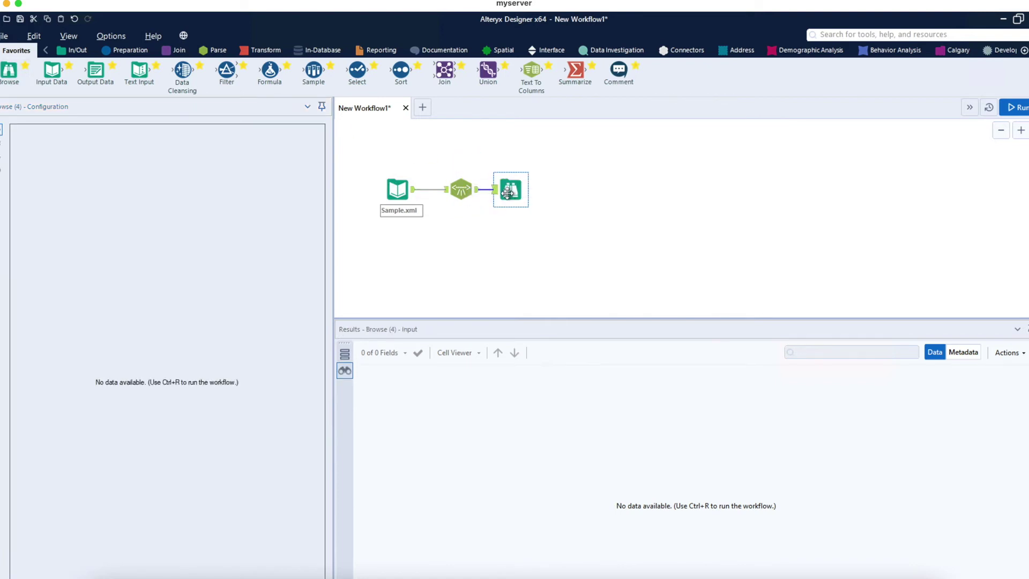
{"action": "left_click", "coordinate": [1017, 108]}
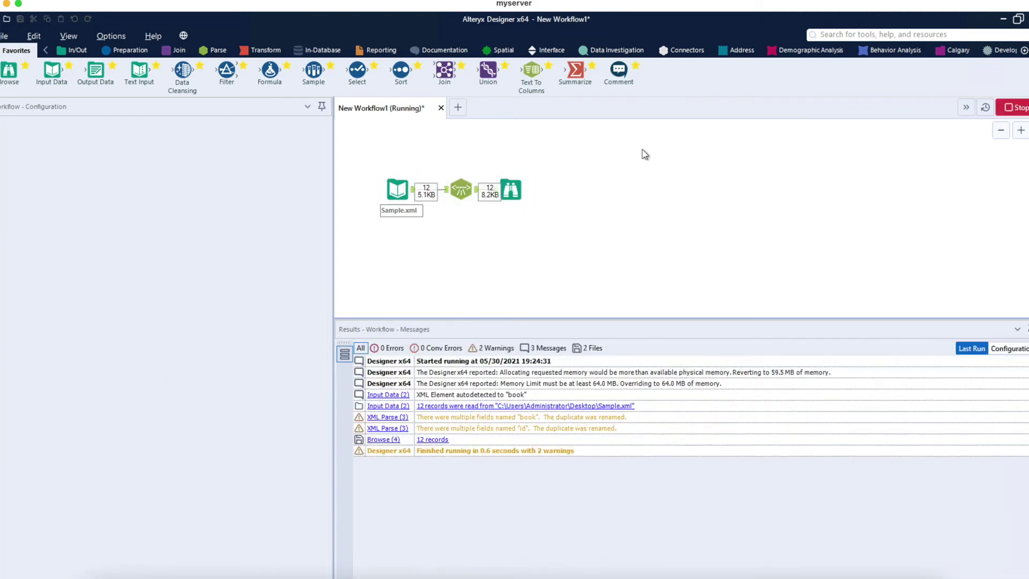
{"action": "left_click", "coordinate": [509, 187]}
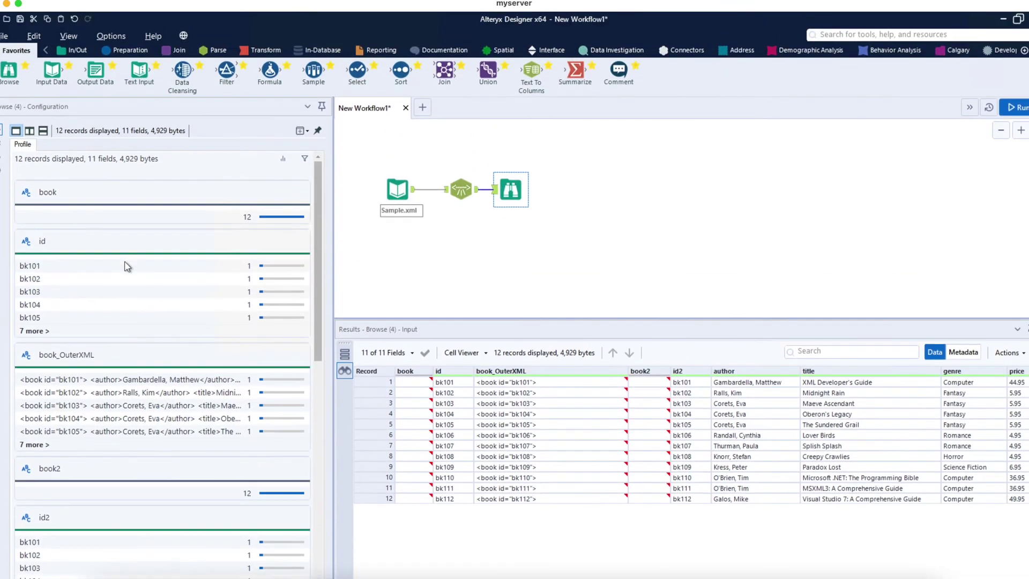
Switch XML Parse to Auto Detect Child and rerun, checking the new author column.
{"action": "left_click", "coordinate": [461, 185]}
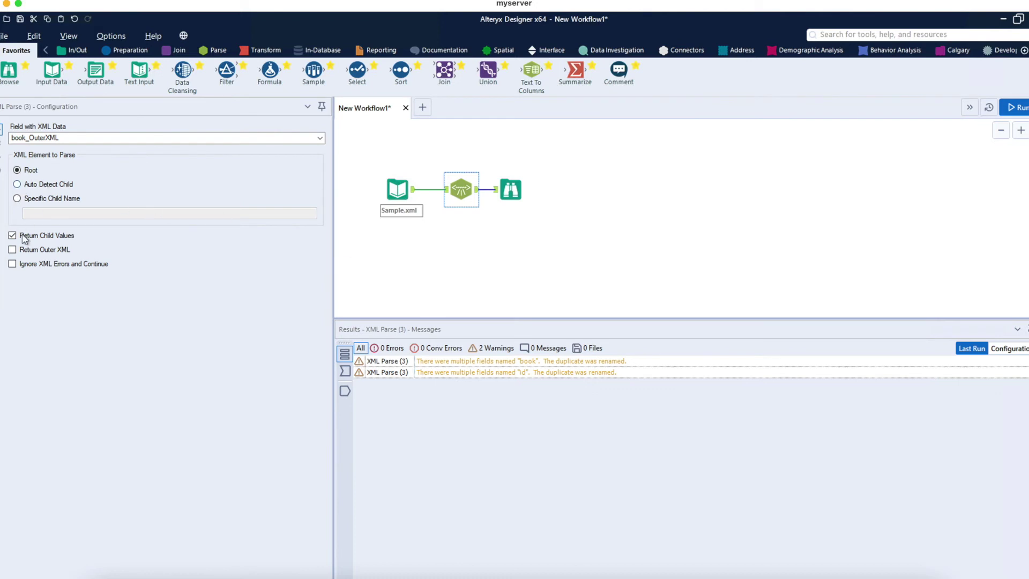
{"action": "left_click", "coordinate": [22, 185]}
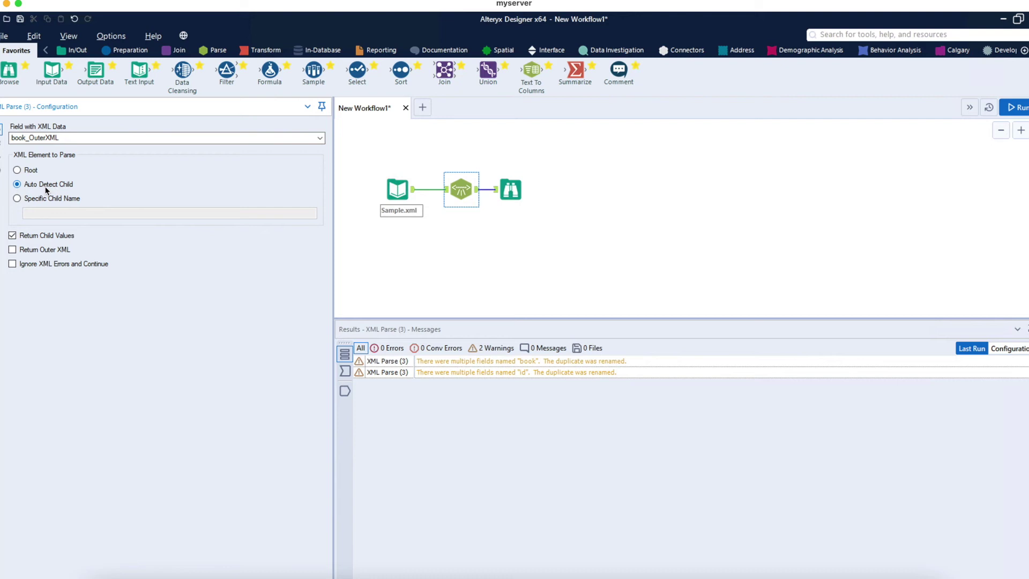
{"action": "left_click", "coordinate": [1011, 108]}
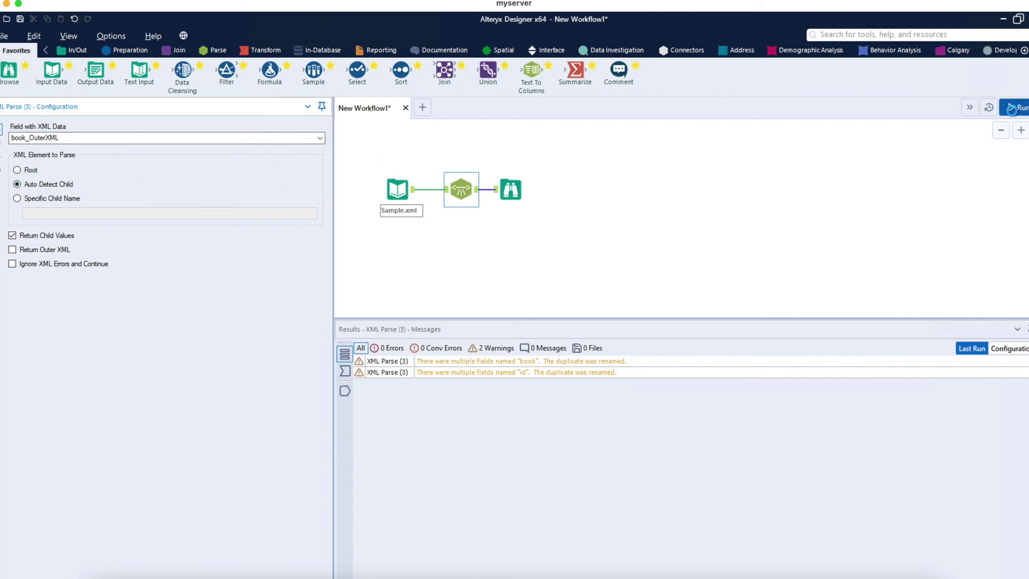
{"action": "left_click", "coordinate": [507, 191]}
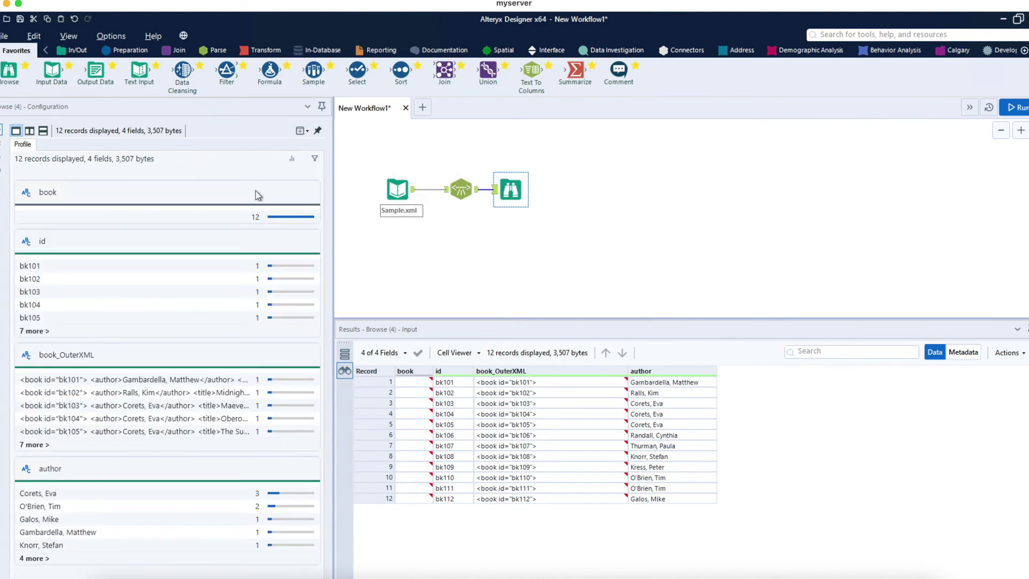
{"action": "left_click", "coordinate": [453, 182]}
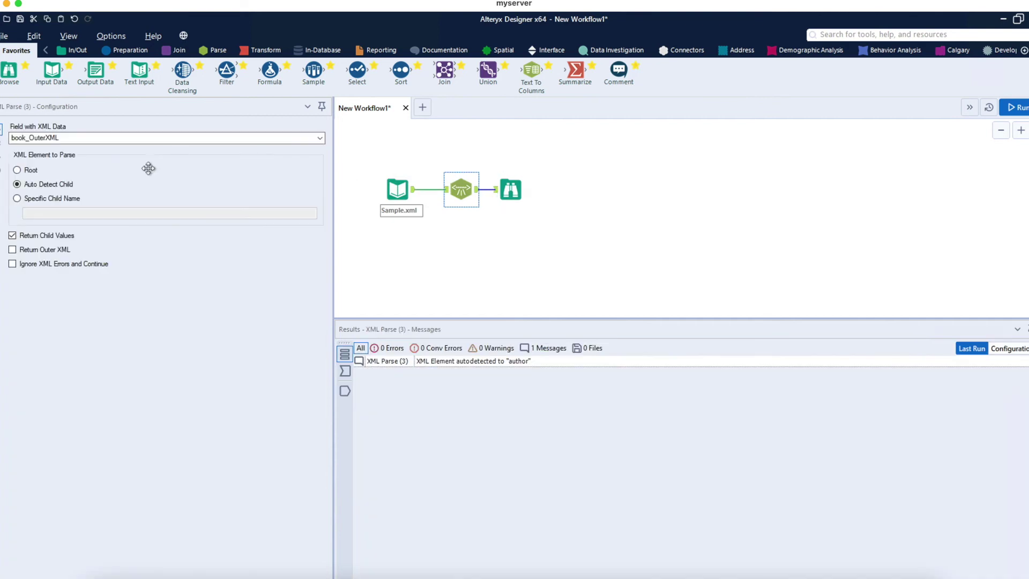
Set XML Parse to the specific child name 'genre' and run the workflow.
{"action": "left_click", "coordinate": [17, 199]}
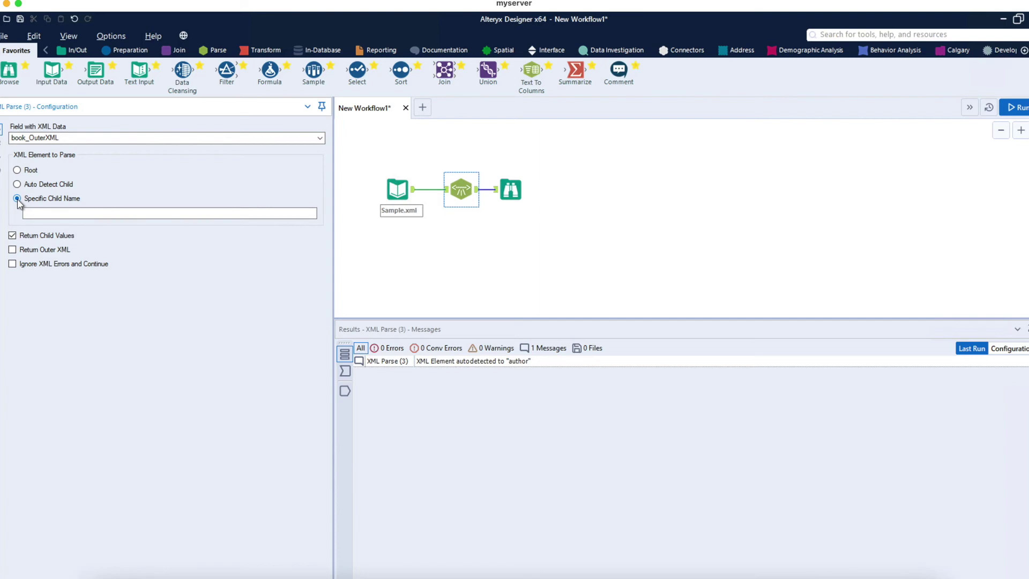
{"action": "left_click", "coordinate": [104, 213]}
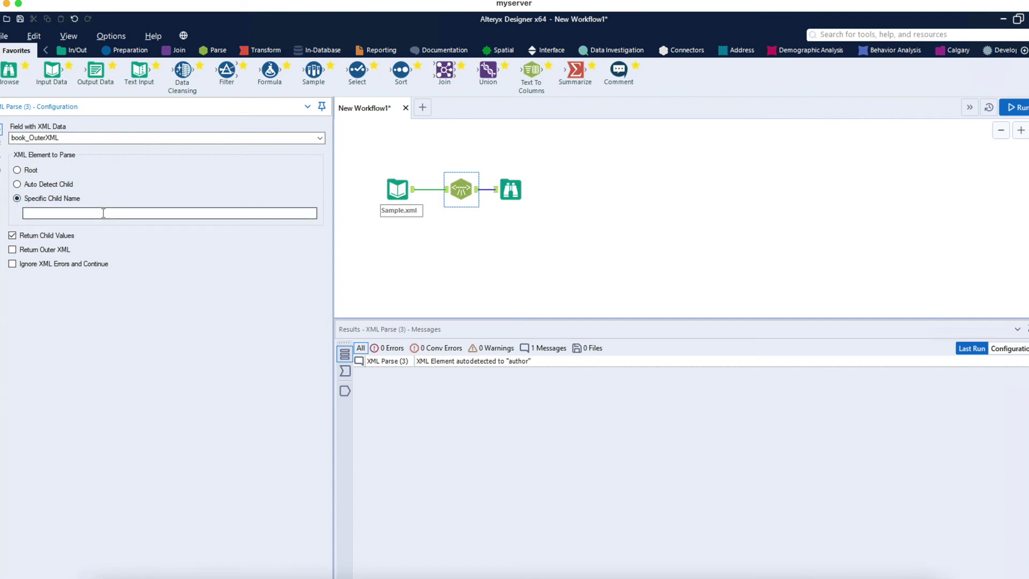
{"action": "left_click", "coordinate": [104, 213]}
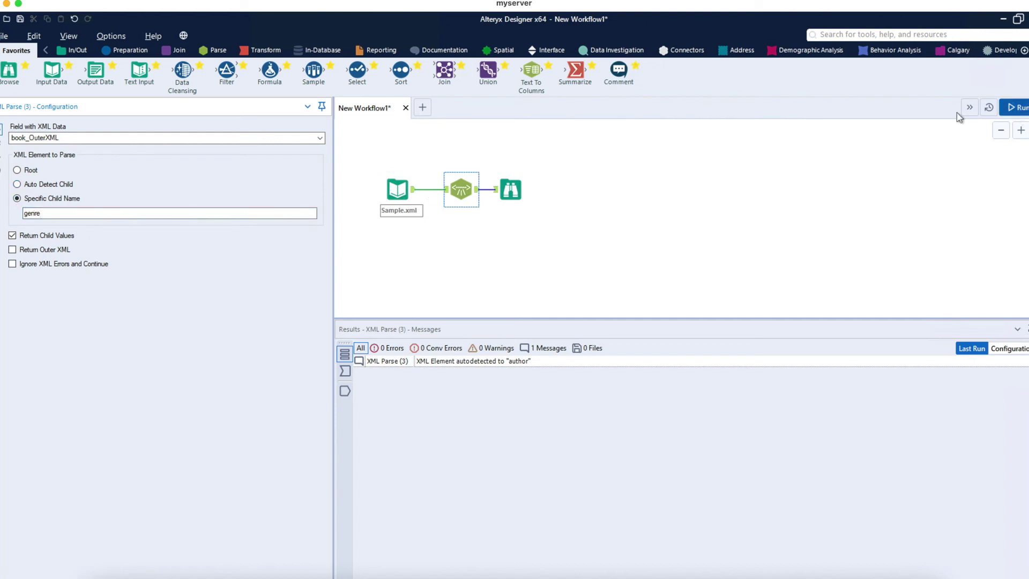
{"action": "left_click", "coordinate": [1015, 107]}
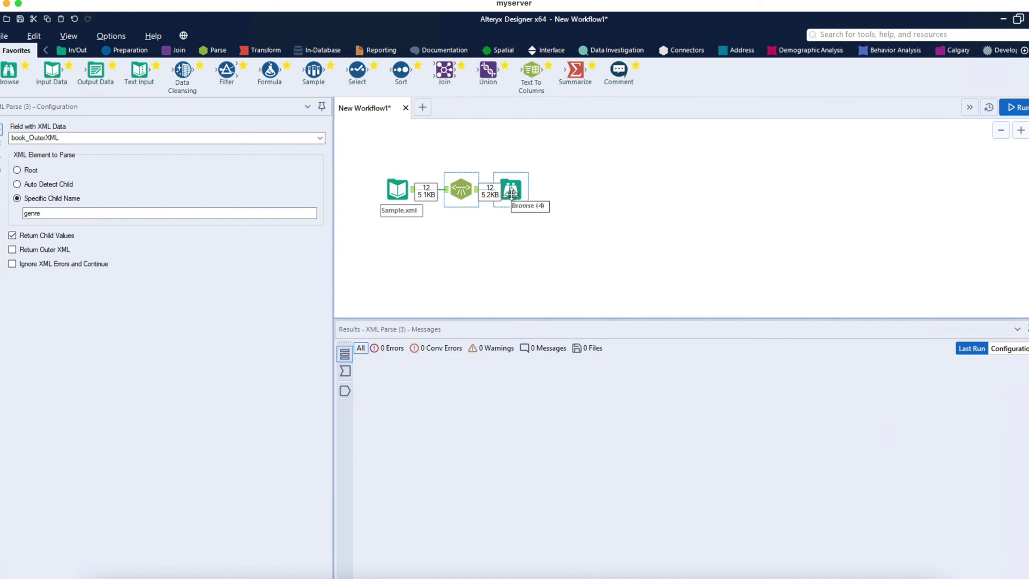
Inspect the genre column for all 12 books, then select the Input Data tool.
{"action": "left_click", "coordinate": [511, 191]}
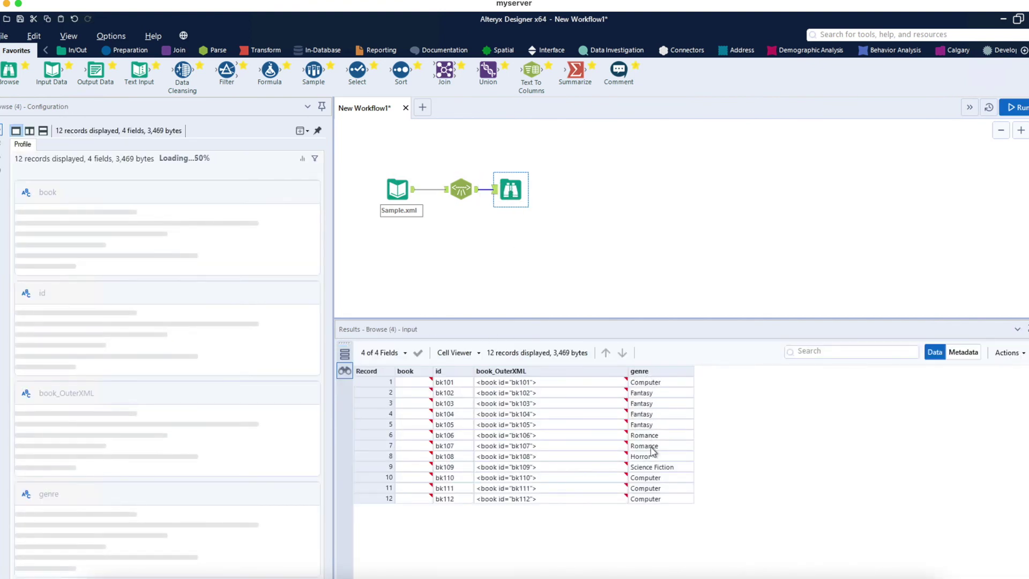
{"action": "left_click", "coordinate": [459, 190]}
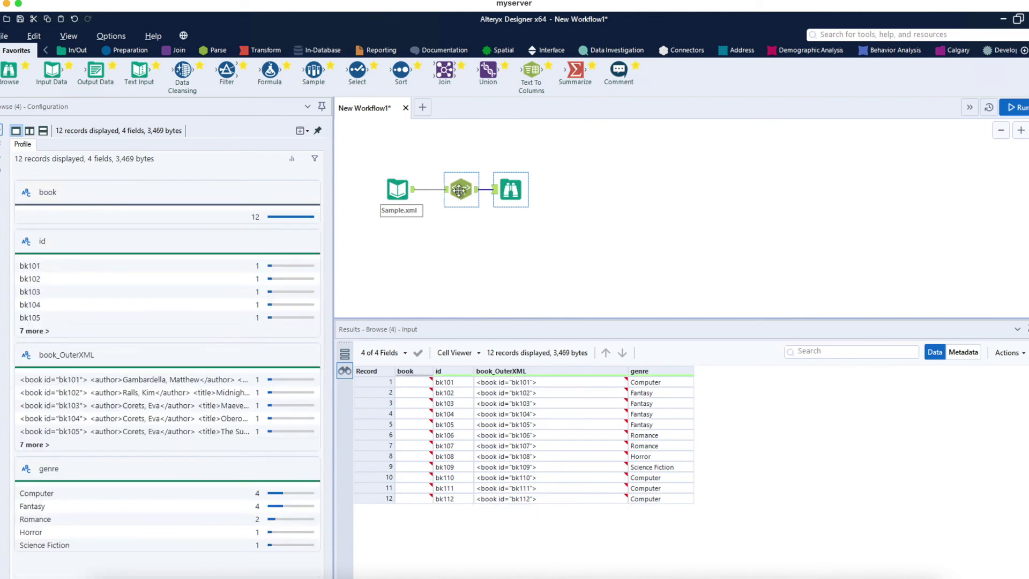
{"action": "left_click", "coordinate": [509, 193]}
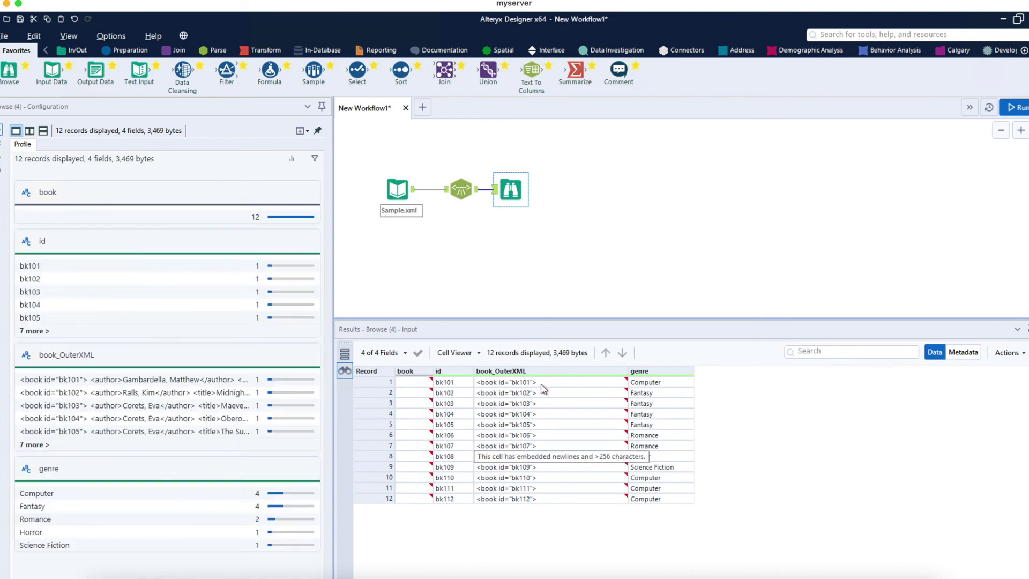
{"action": "left_click", "coordinate": [460, 190]}
{"action": "left_click", "coordinate": [397, 189]}
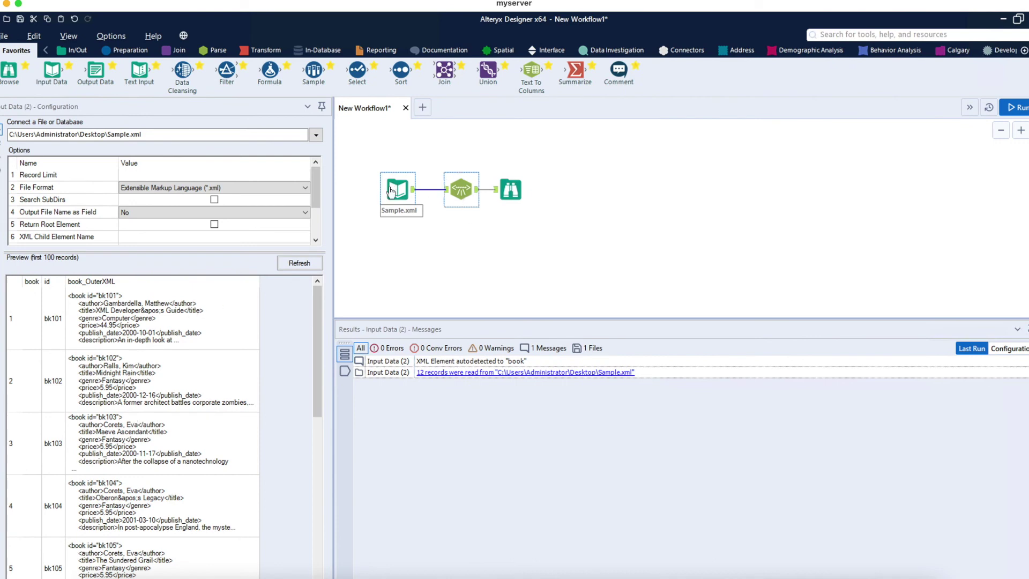
Make the genre parse return Outer XML instead of Child Values and rerun to show genre_OuterXML.
{"action": "left_click", "coordinate": [452, 194]}
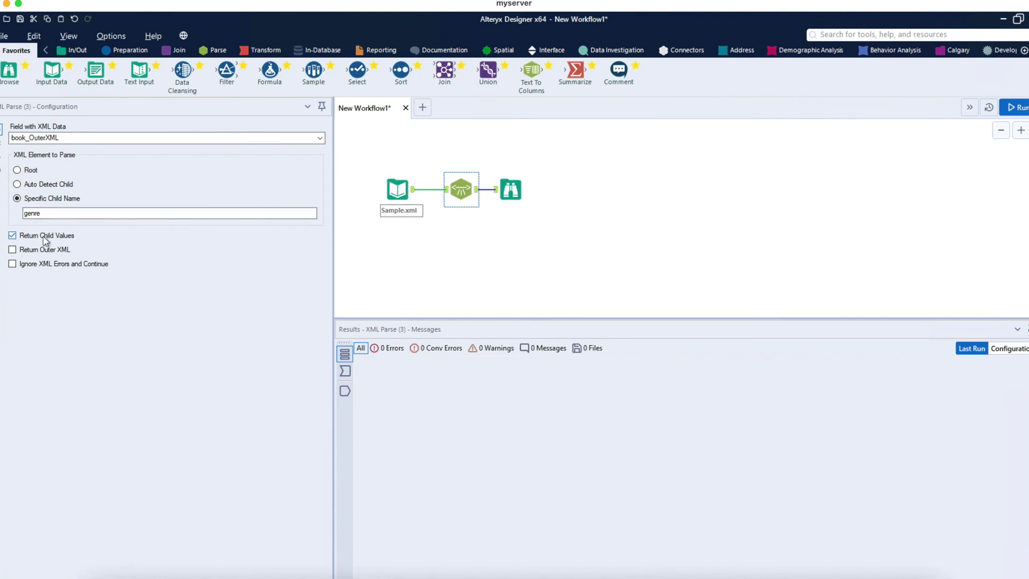
{"action": "left_click", "coordinate": [13, 250]}
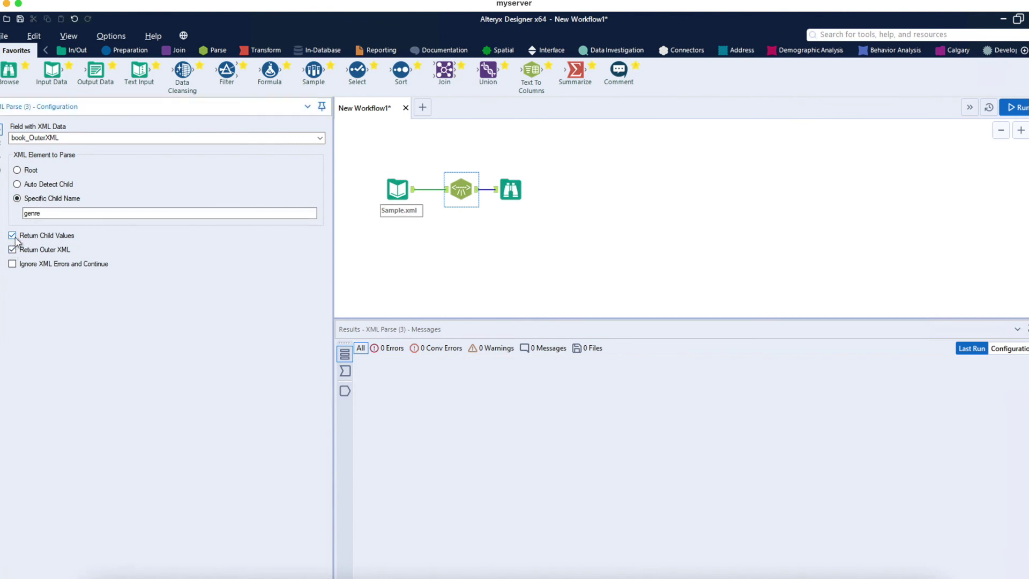
{"action": "left_click", "coordinate": [12, 235]}
{"action": "left_click", "coordinate": [1015, 107]}
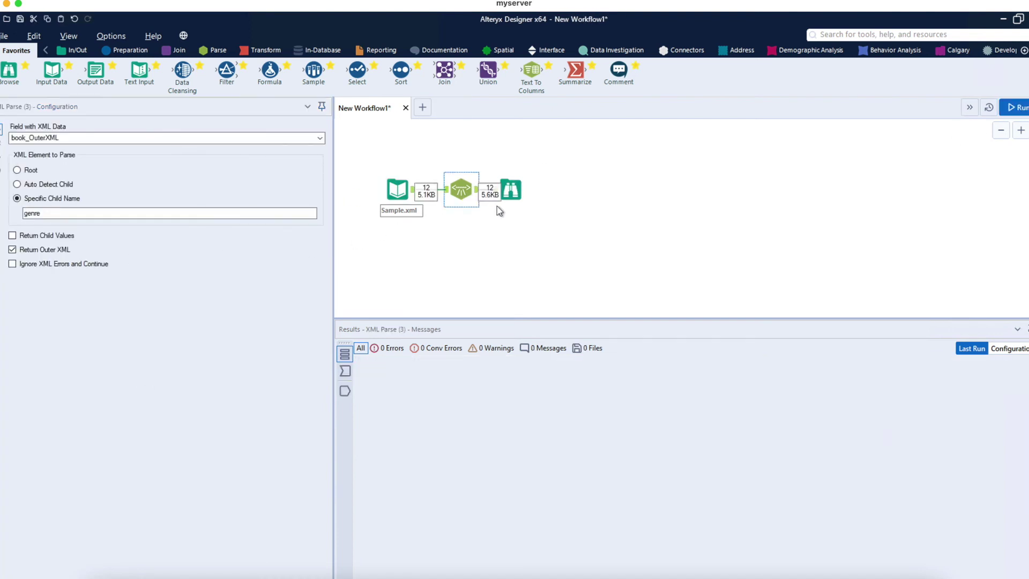
{"action": "left_click", "coordinate": [511, 194]}
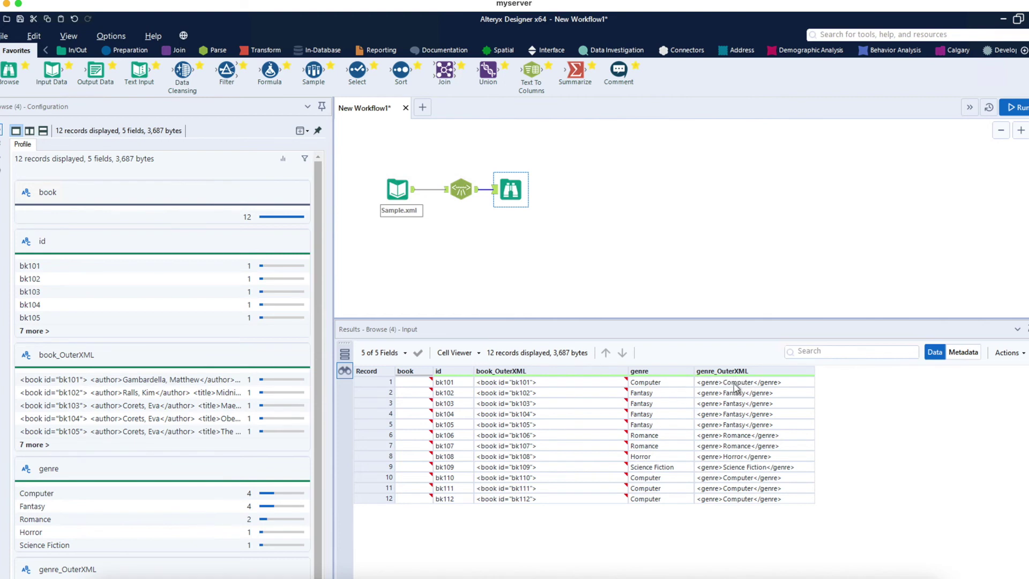
{"action": "left_click", "coordinate": [461, 188]}
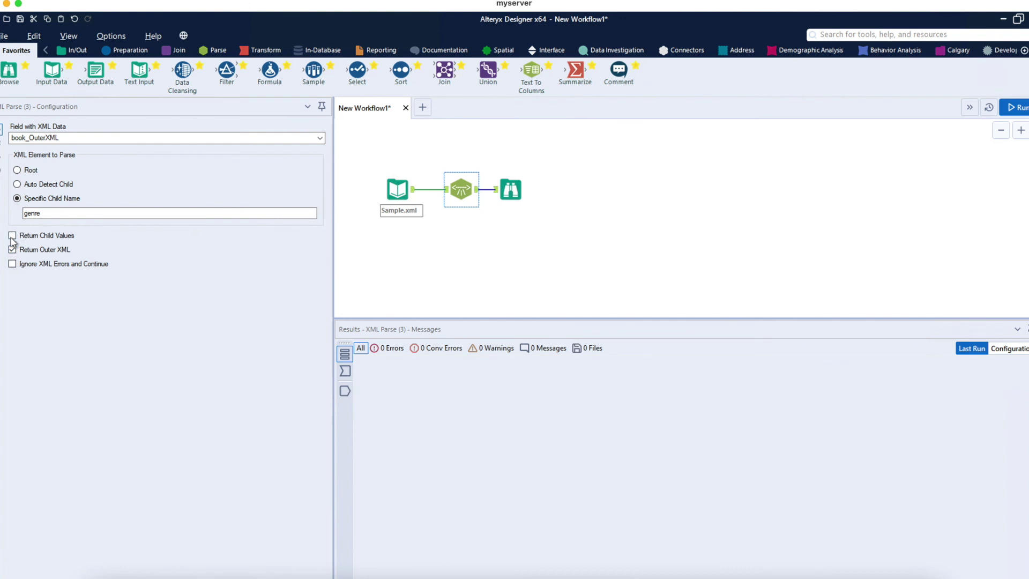
Set XML Parse to Root with Return Child Values, rerun, and view the 11-field output.
{"action": "left_click", "coordinate": [17, 170]}
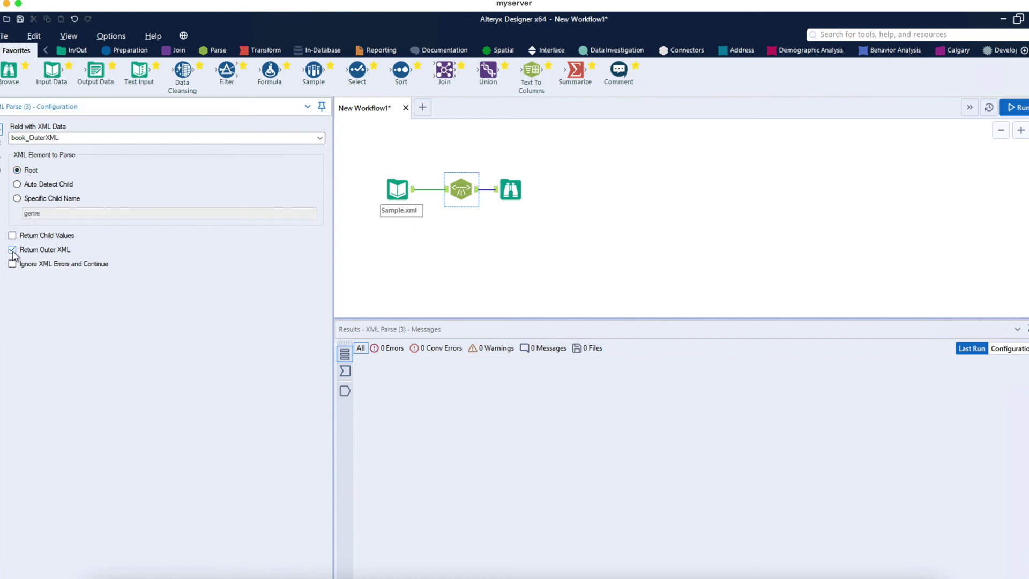
{"action": "left_click", "coordinate": [13, 235]}
{"action": "left_click", "coordinate": [1016, 107]}
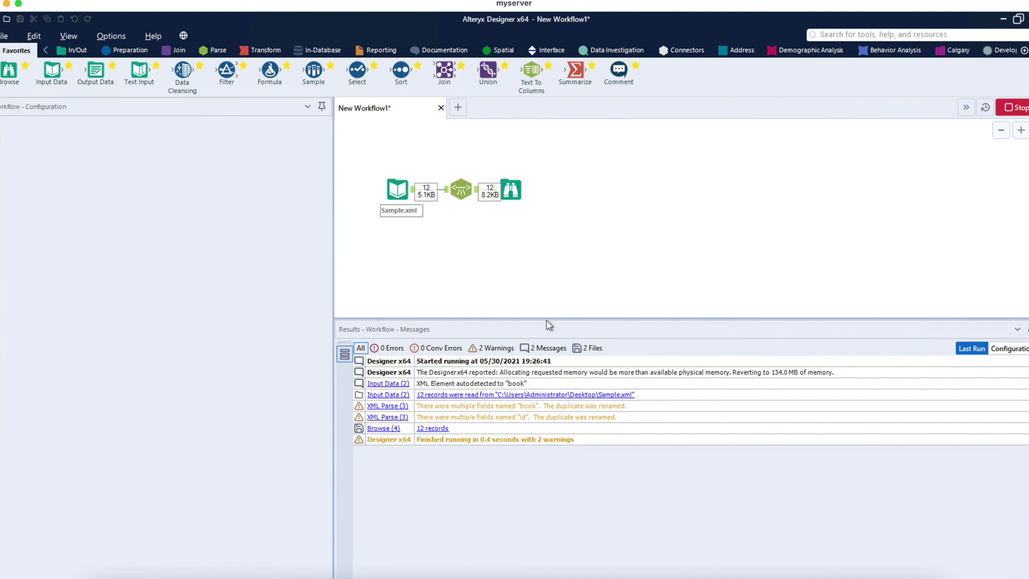
{"action": "left_click", "coordinate": [514, 195]}
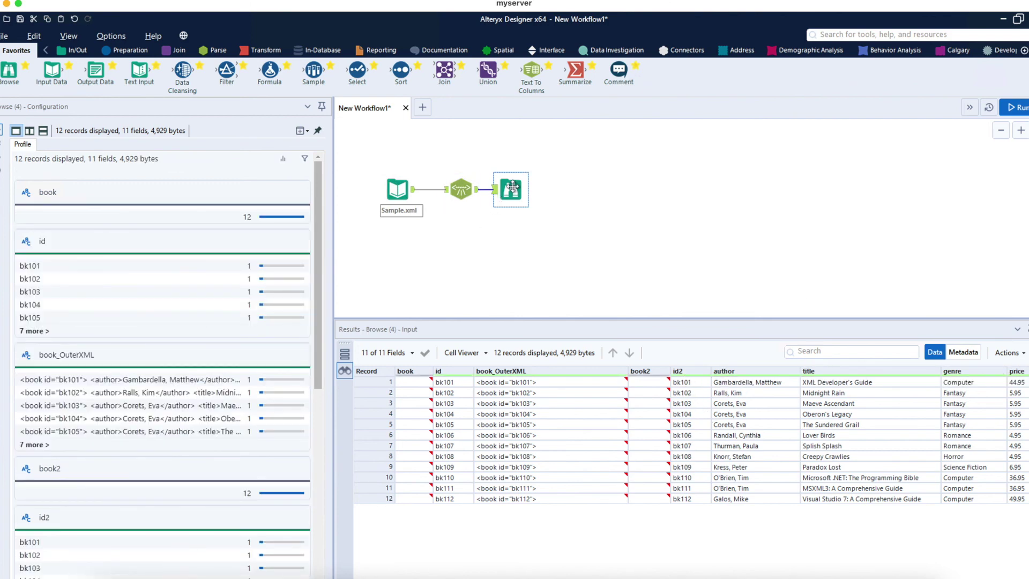
Insert a Select tool before Browse that drops book, id, book_OuterXML and book2.
{"action": "left_click_drag", "start_coordinate": [512, 187], "coordinate": [568, 187]}
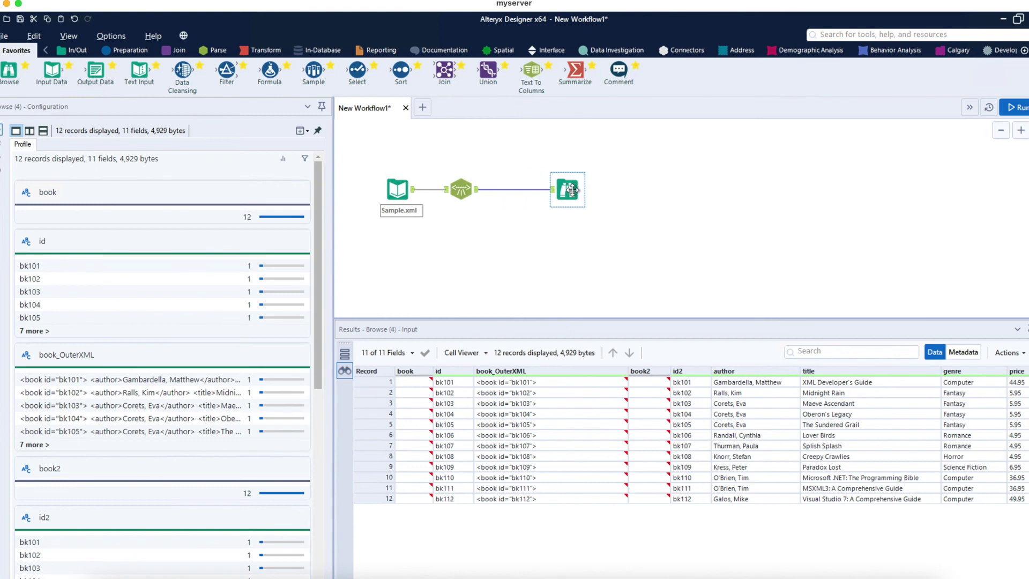
{"action": "left_click_drag", "start_coordinate": [357, 71], "coordinate": [516, 190]}
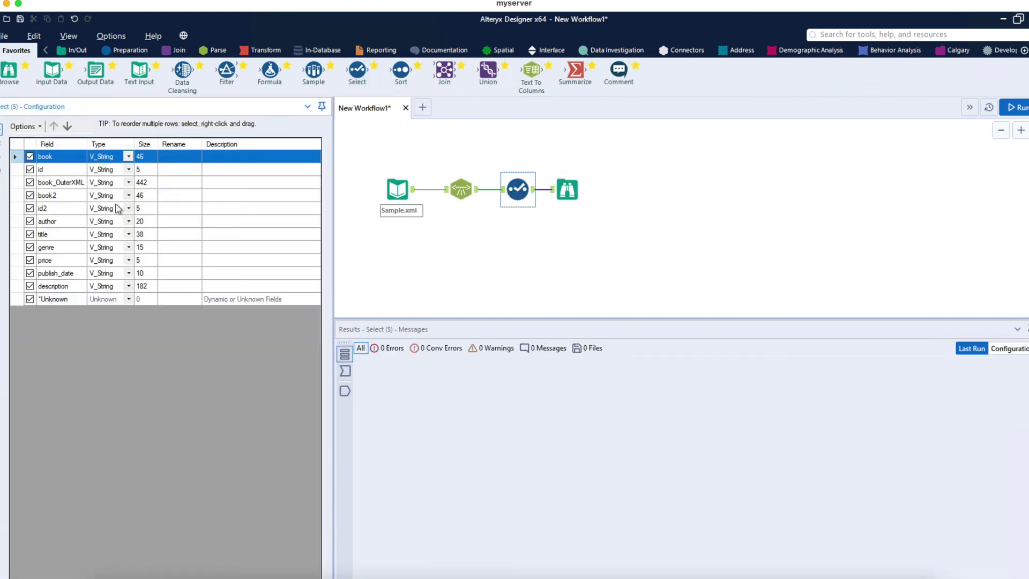
{"action": "left_click", "coordinate": [30, 157]}
{"action": "left_click", "coordinate": [30, 170]}
{"action": "left_click", "coordinate": [30, 182]}
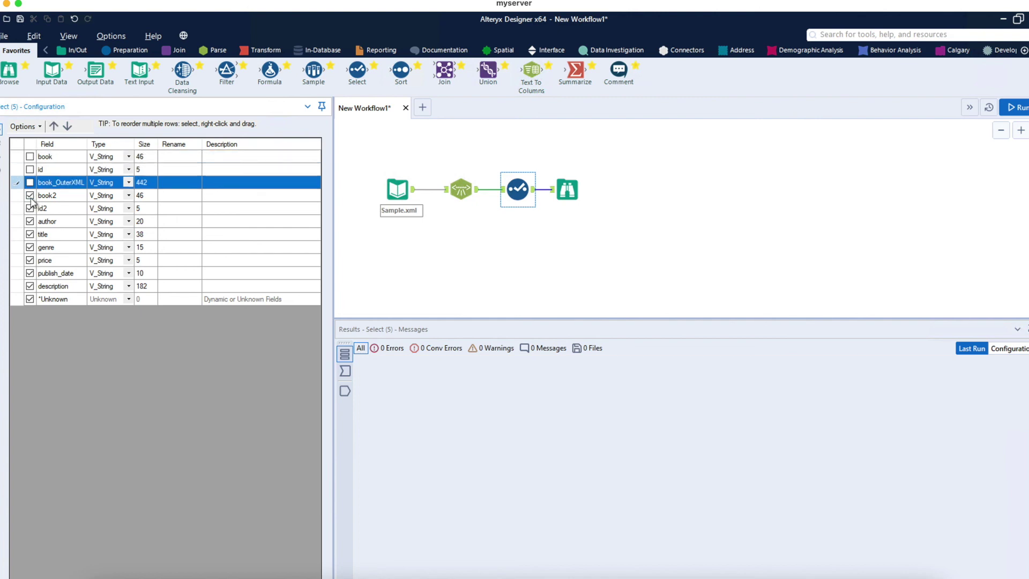
{"action": "left_click", "coordinate": [30, 196]}
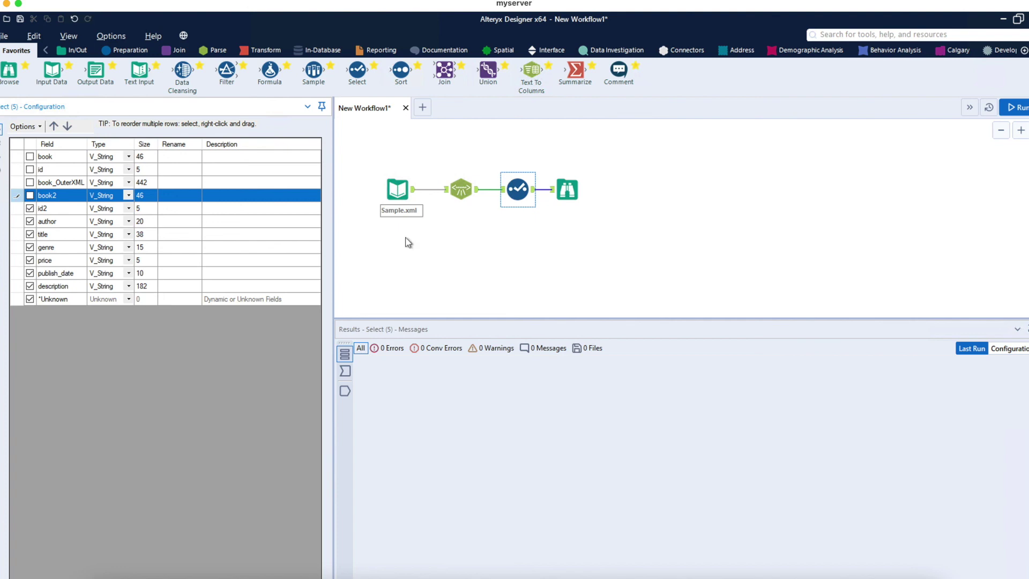
Rerun the workflow and review the seven fields kept in the output.
{"action": "left_click", "coordinate": [1022, 109]}
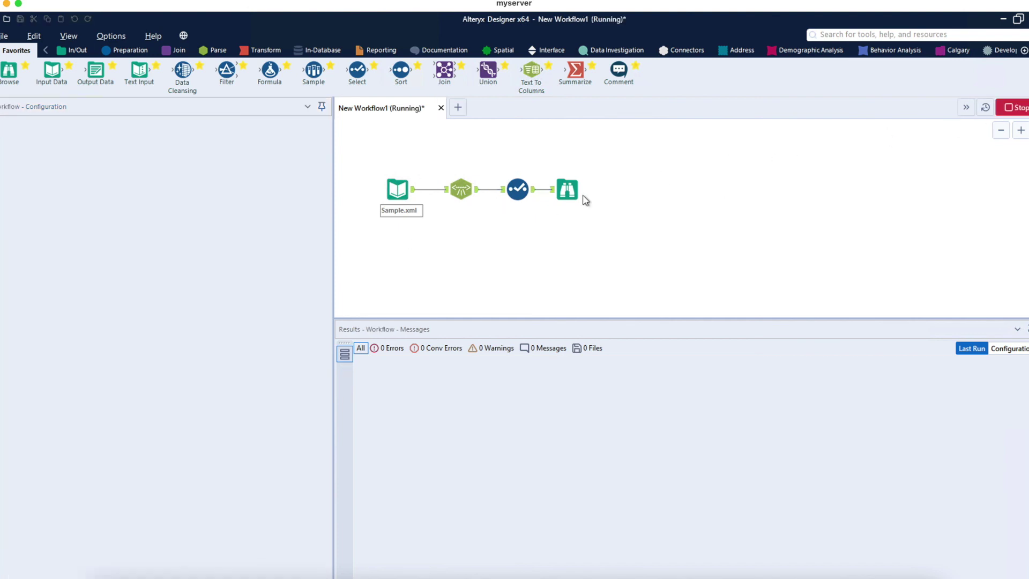
{"action": "left_click", "coordinate": [567, 192]}
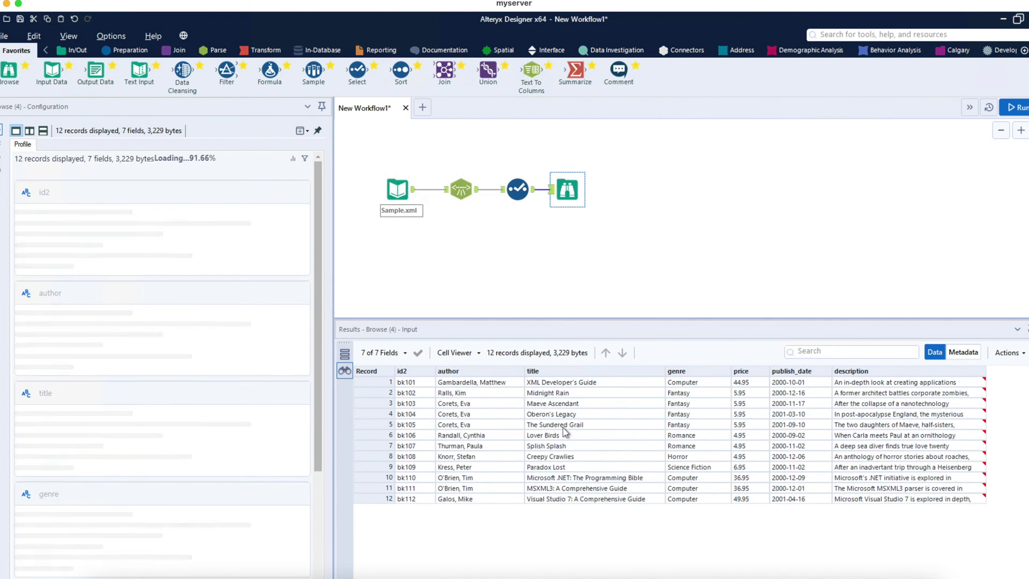
{"action": "left_click", "coordinate": [519, 195]}
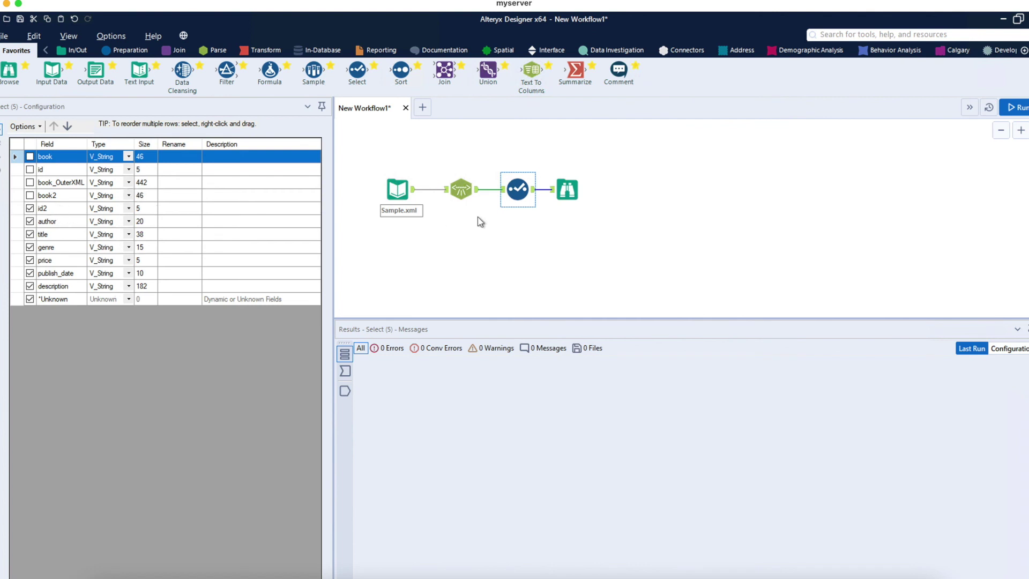
View the 12 records in id2, author, title, genre, price, publish_date and description, rechecking XML Parse settings.
{"action": "left_click", "coordinate": [567, 191]}
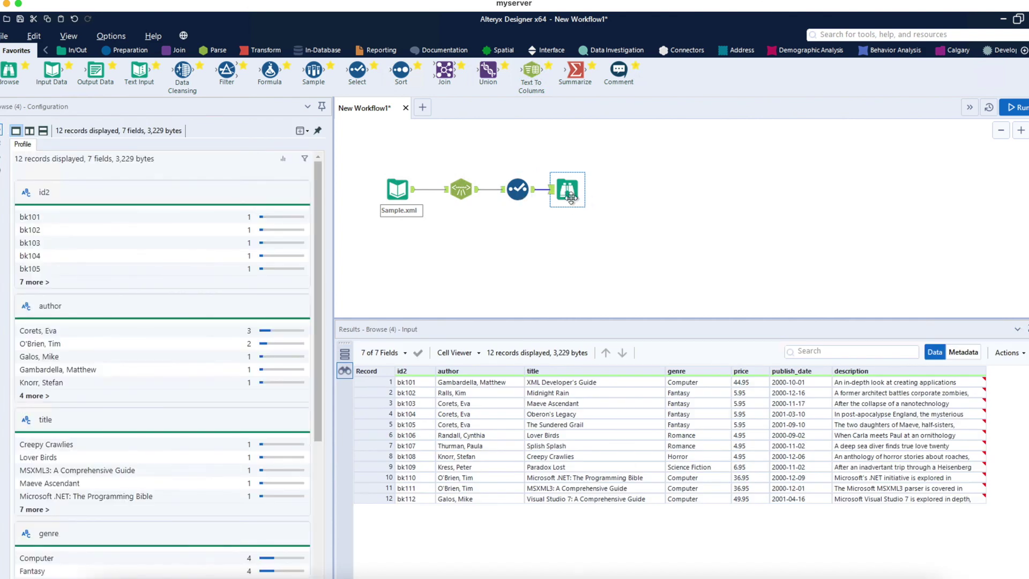
{"action": "left_click", "coordinate": [460, 191]}
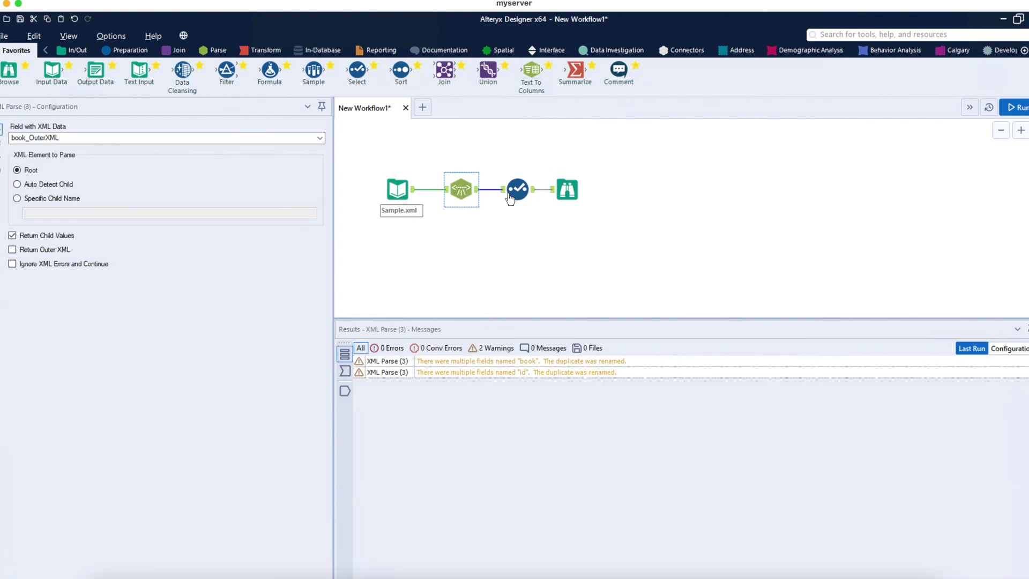
{"action": "left_click", "coordinate": [568, 192]}
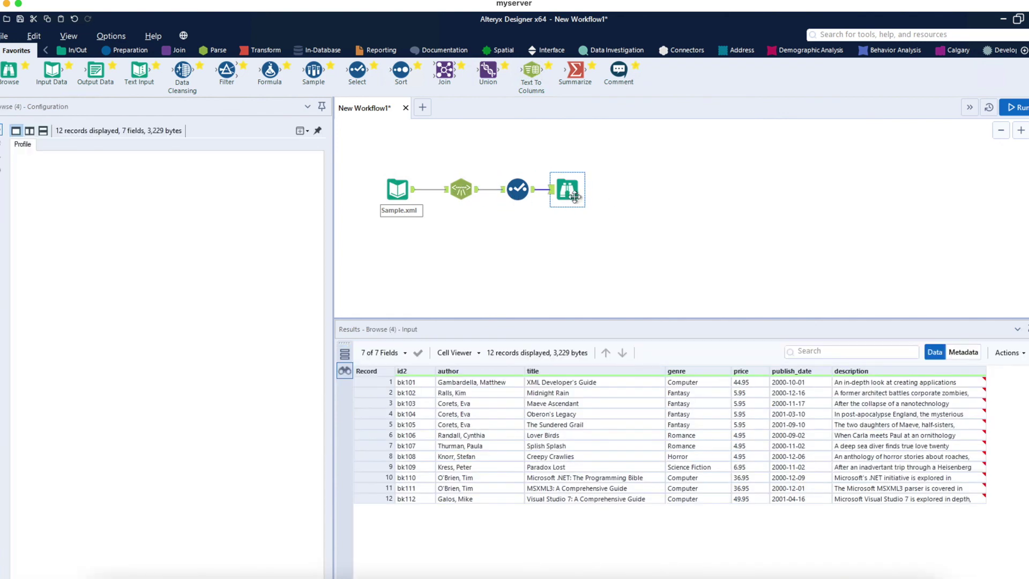